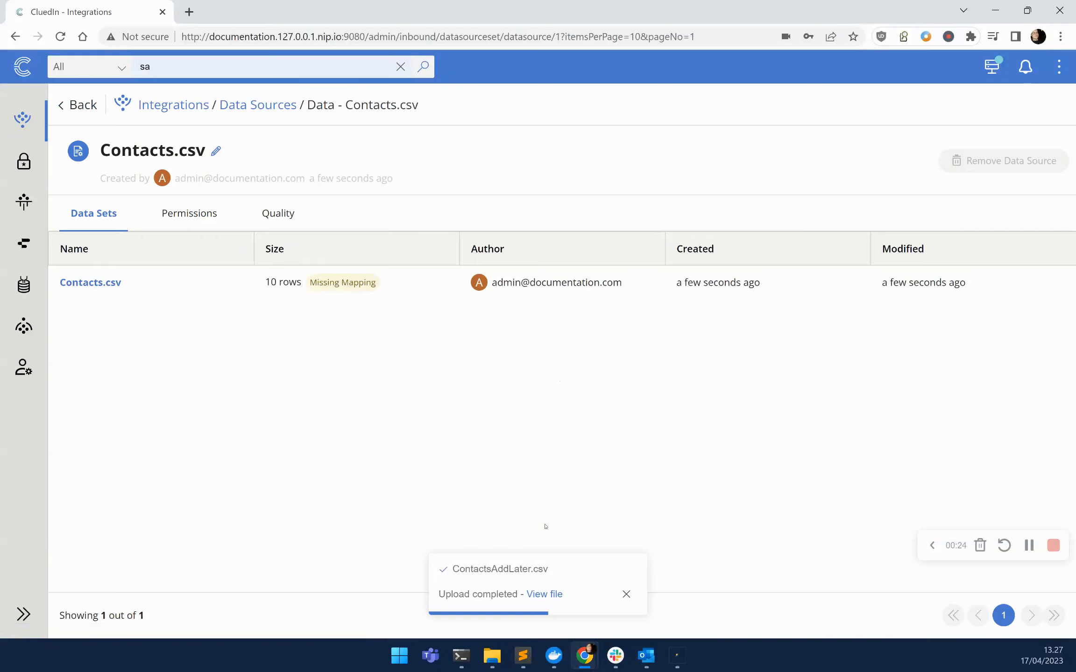
# Open the Contacts.csv data set and look through its previewed rows.
pyautogui.click(83, 283)
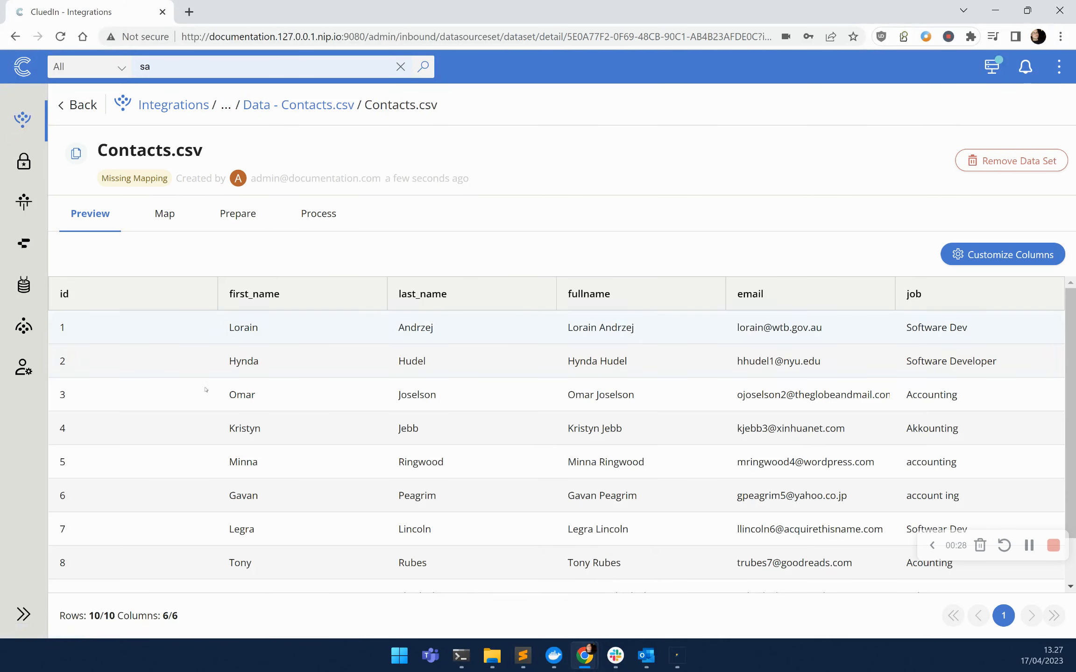
pyautogui.scroll(-1, 205, 389)
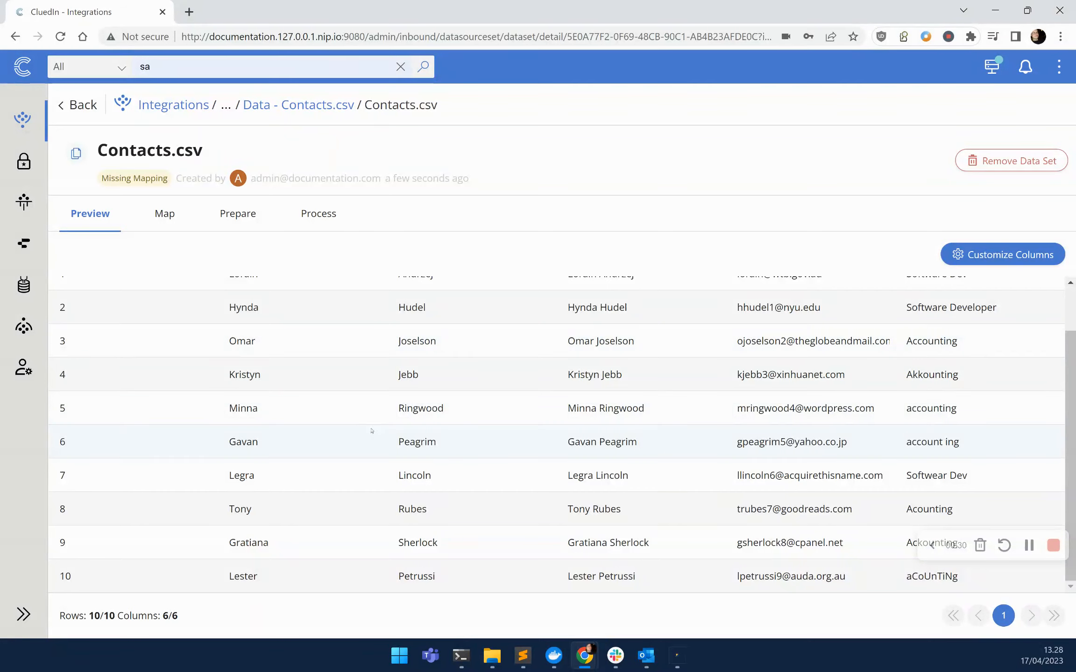
pyautogui.scroll(1, 887, 387)
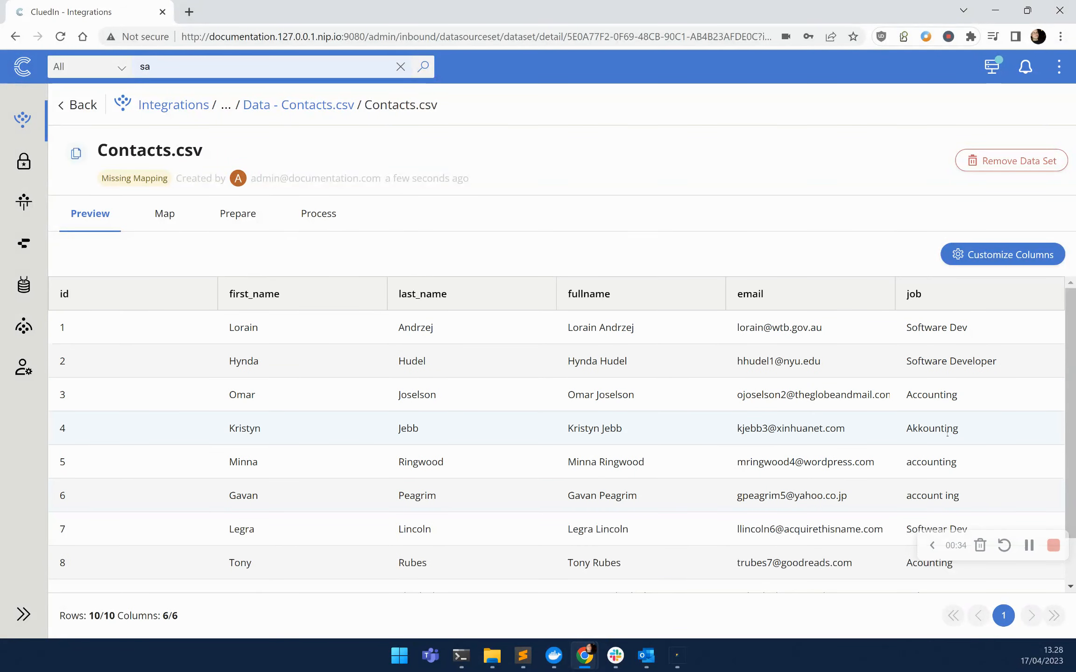
# Create an auto mapping for the Contacts.csv data set with entity type Person and vocabulary Person.
pyautogui.click(166, 214)
pyautogui.click(569, 499)
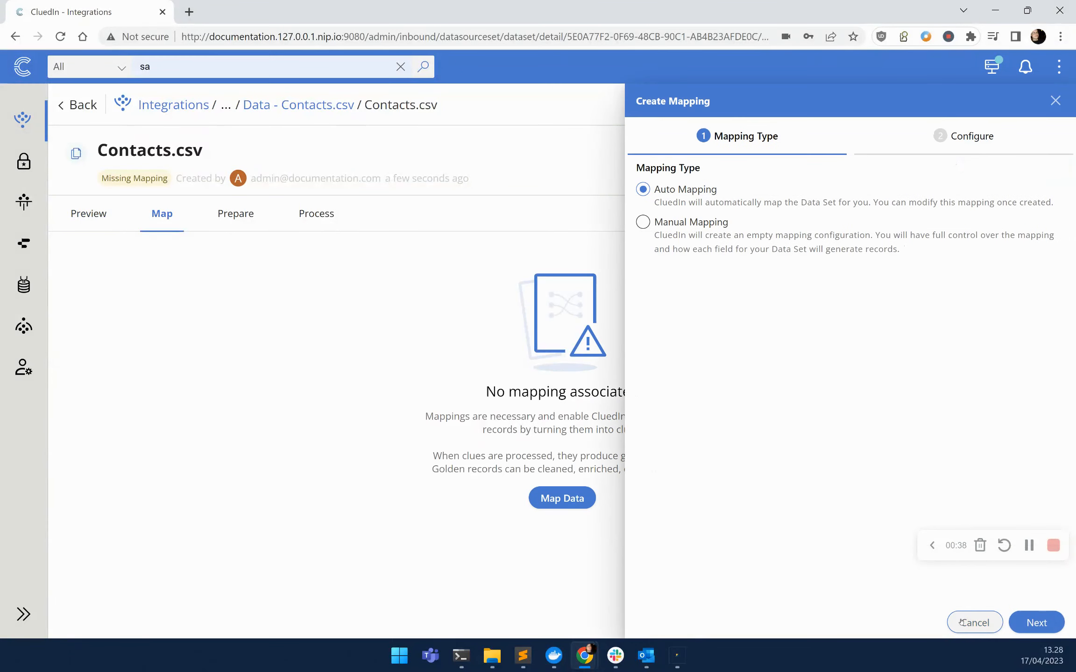
pyautogui.click(1036, 623)
pyautogui.click(750, 253)
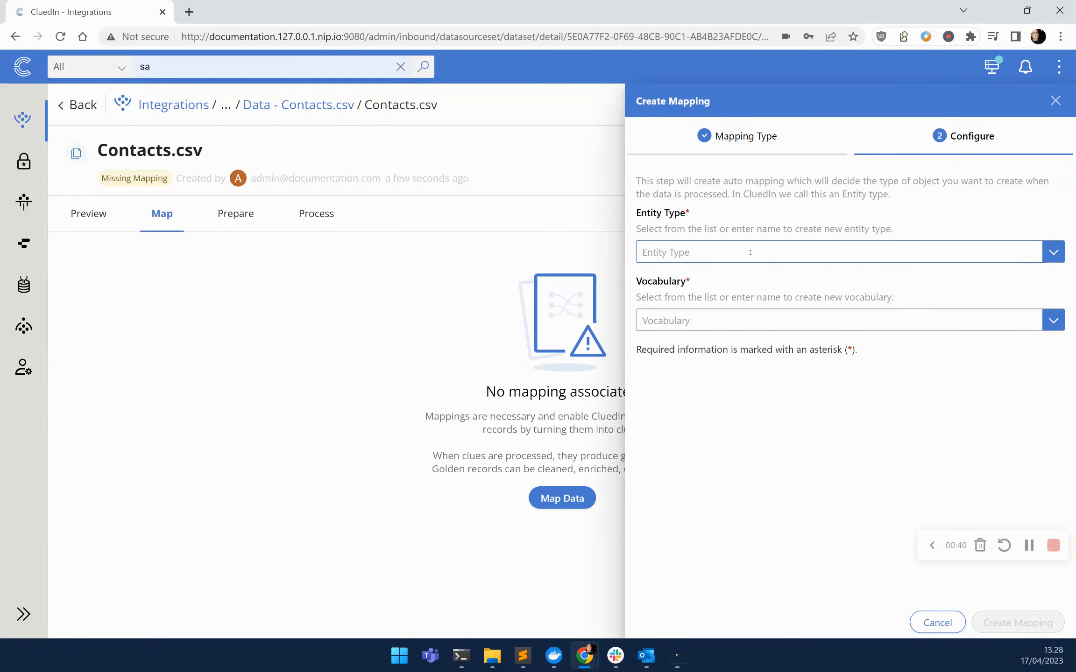
pyautogui.write('Person')
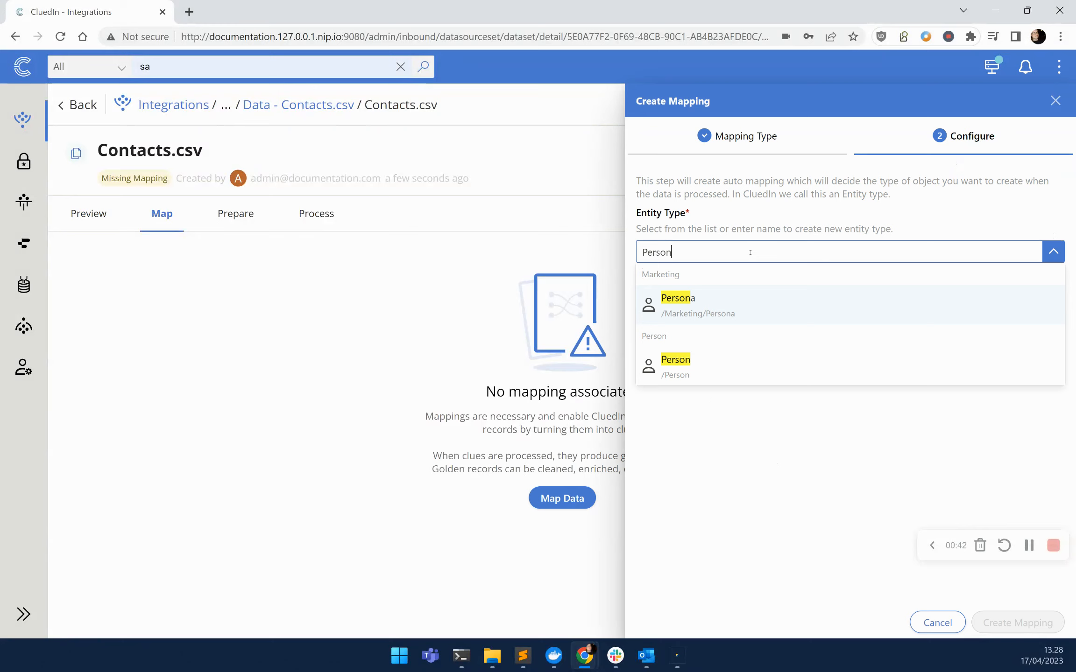
pyautogui.click(676, 362)
pyautogui.click(676, 347)
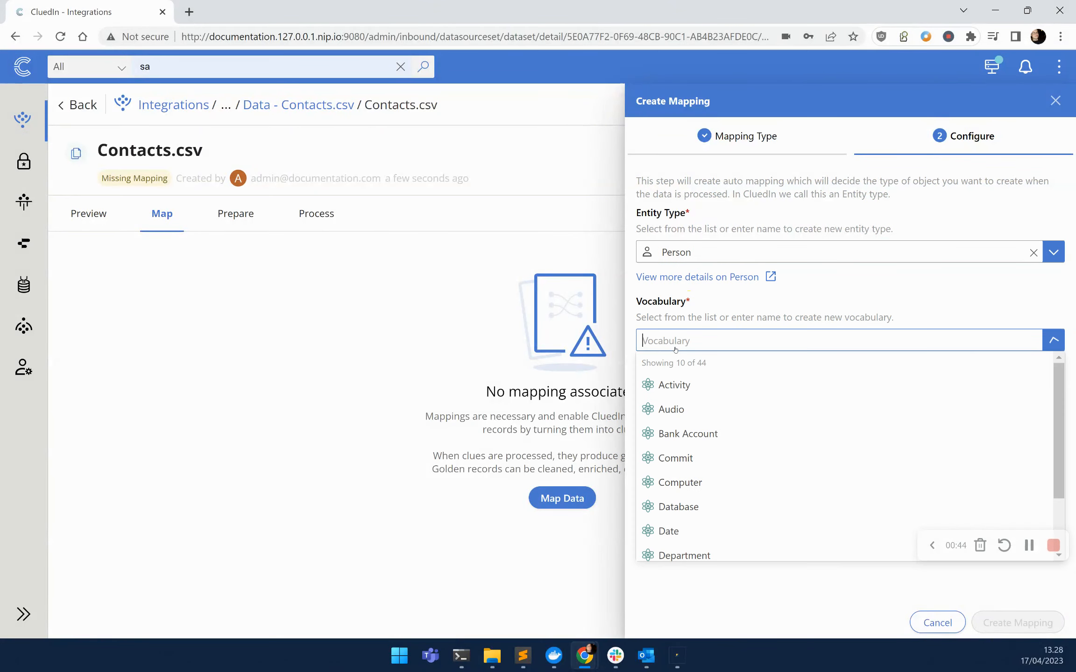
pyautogui.write('Person')
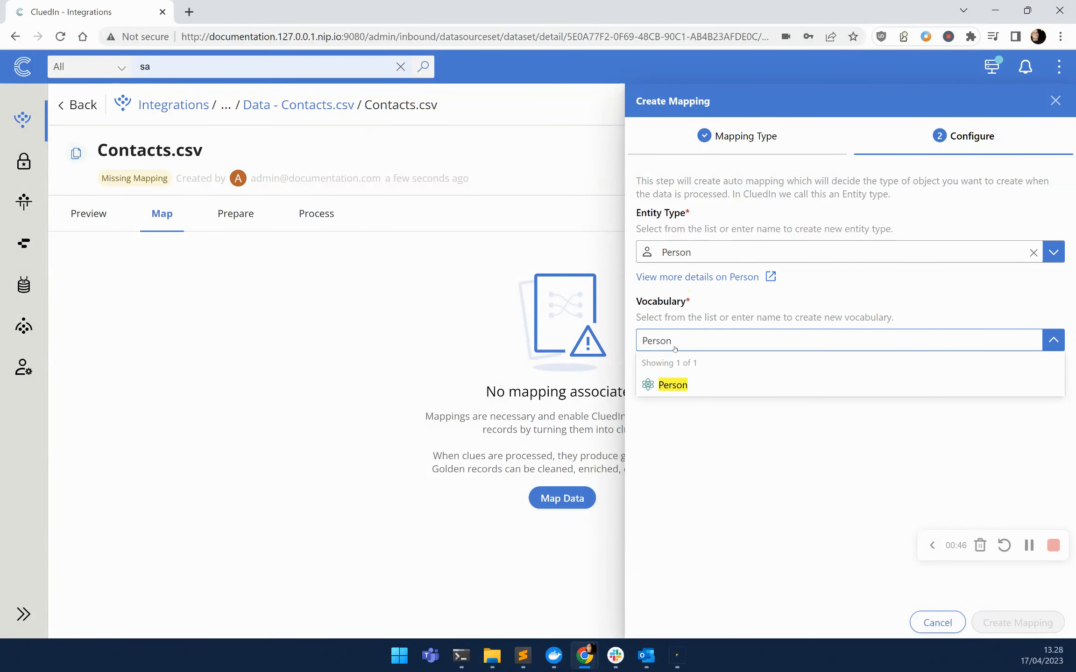
pyautogui.click(678, 384)
pyautogui.scroll(-2, 768, 478)
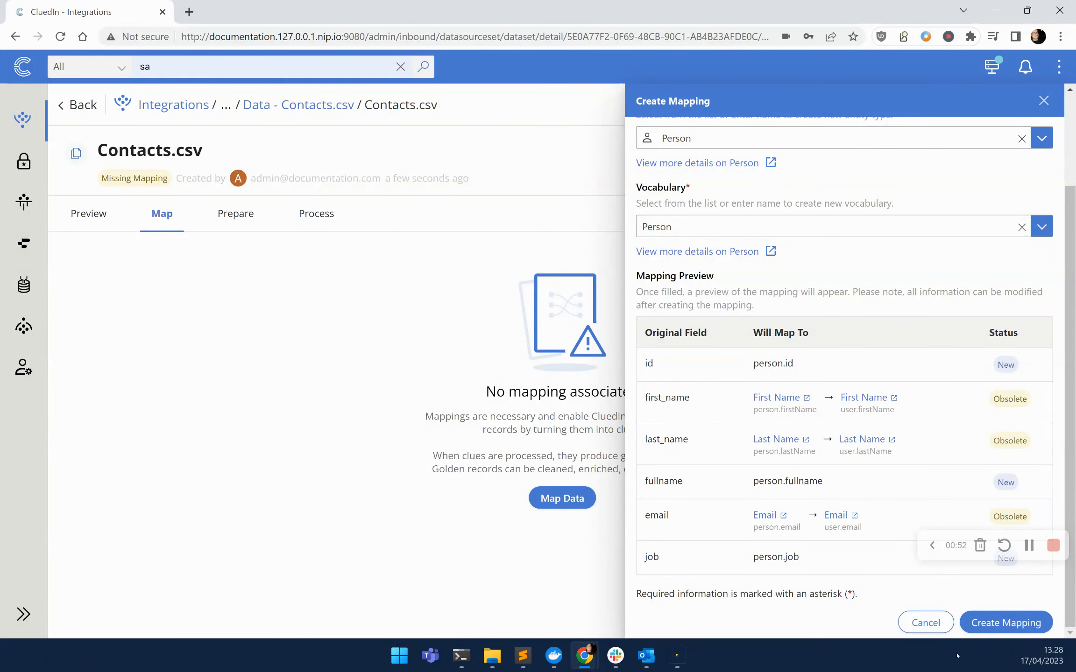
pyautogui.click(1000, 626)
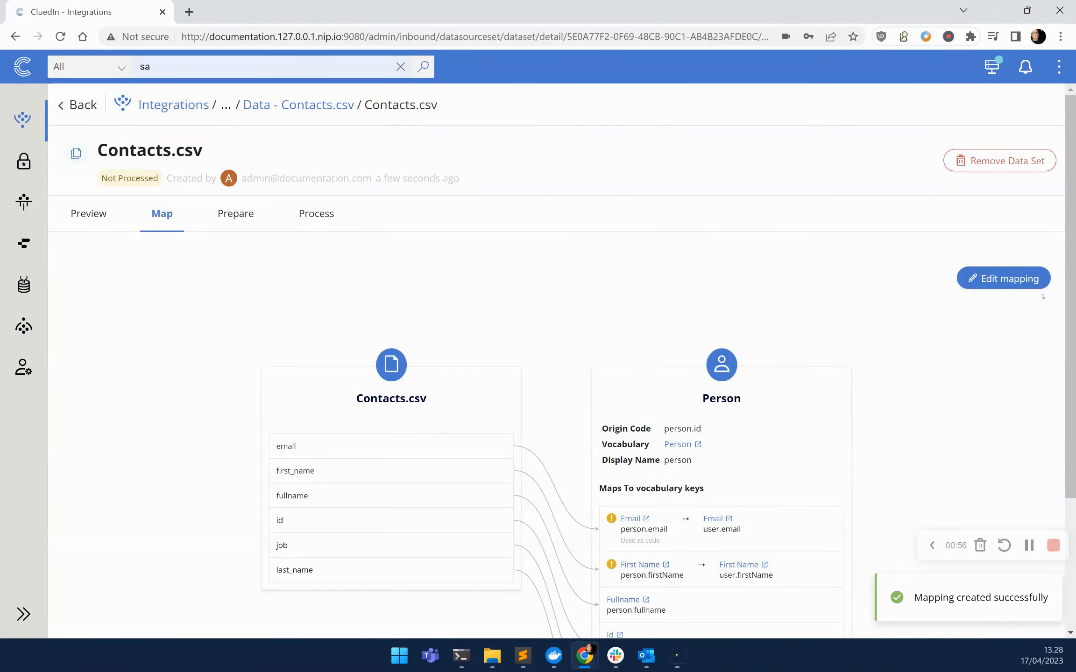
# Edit the mapping so the entity name uses person.fullname, review the entity origin and codes, and finish without edge relations.
pyautogui.click(1041, 285)
pyautogui.click(1037, 250)
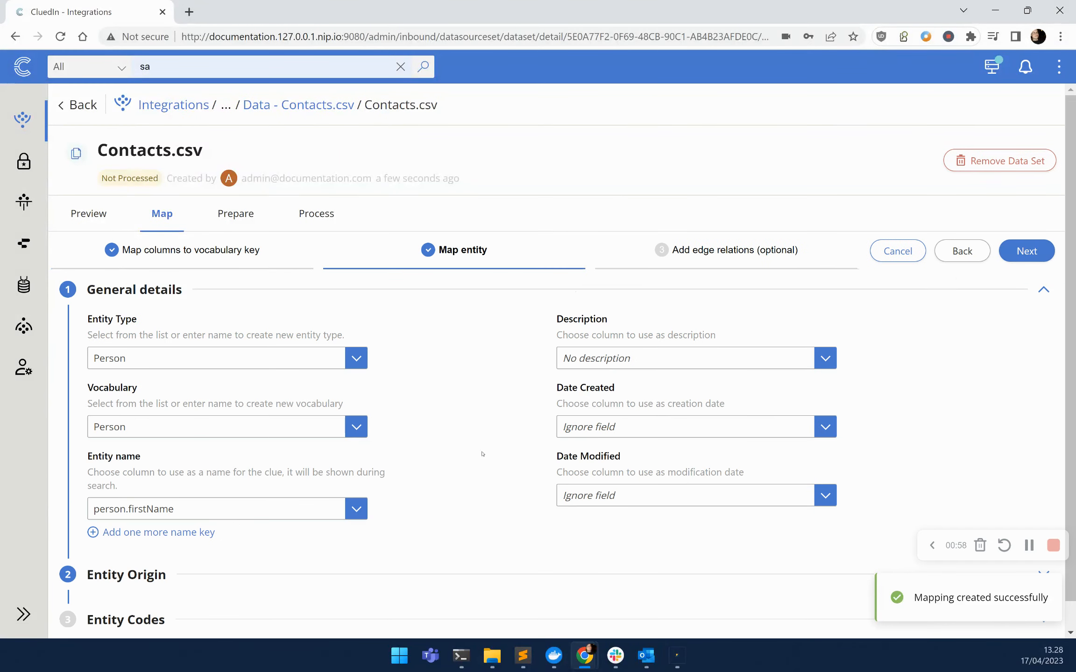
pyautogui.scroll(-1, 196, 504)
pyautogui.click(194, 479)
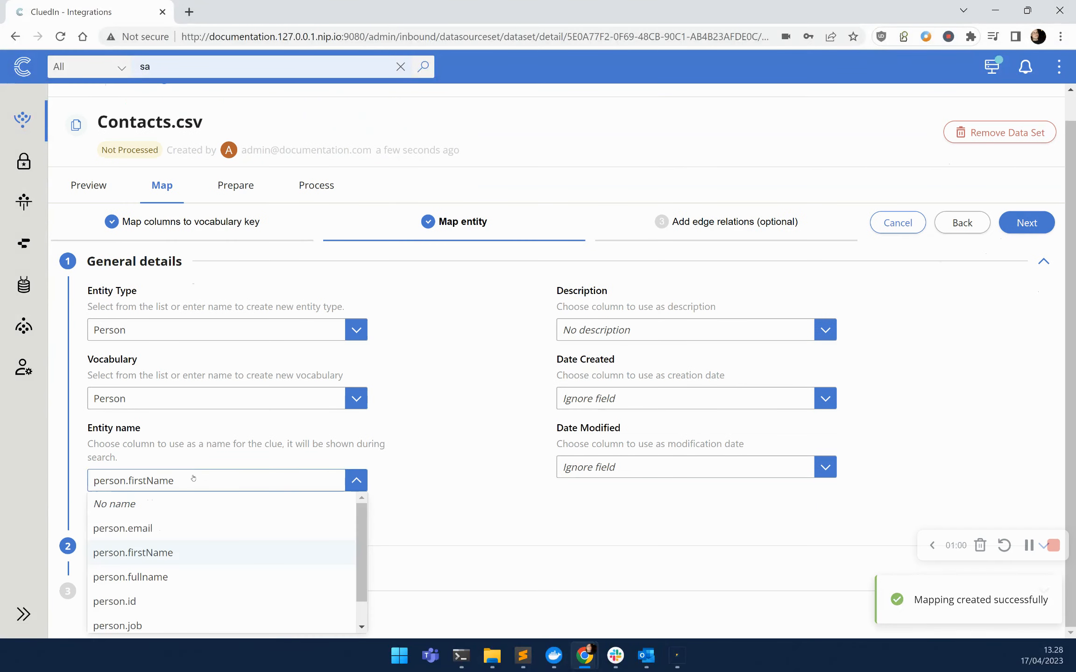
pyautogui.click(167, 579)
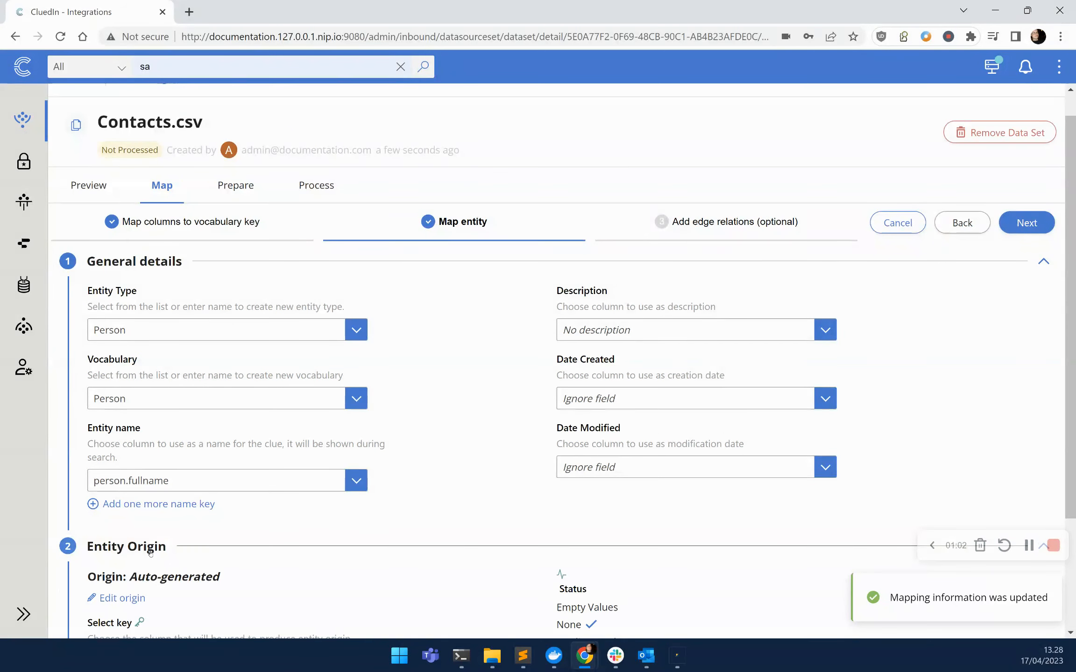
pyautogui.scroll(-2, 150, 553)
pyautogui.scroll(-3, 219, 595)
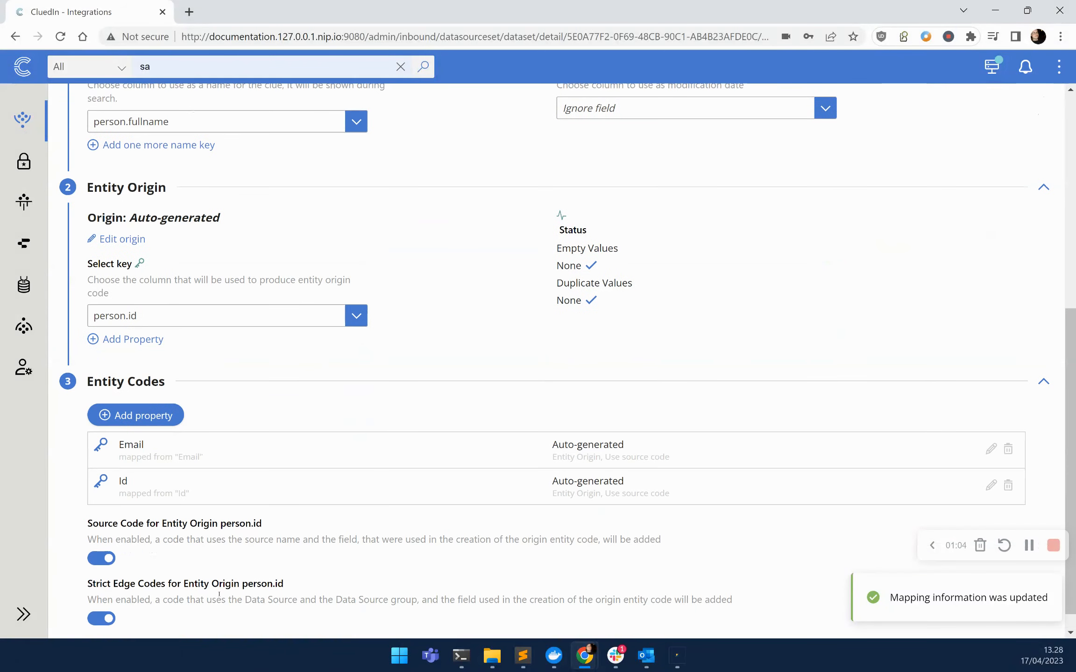
pyautogui.scroll(5, 257, 458)
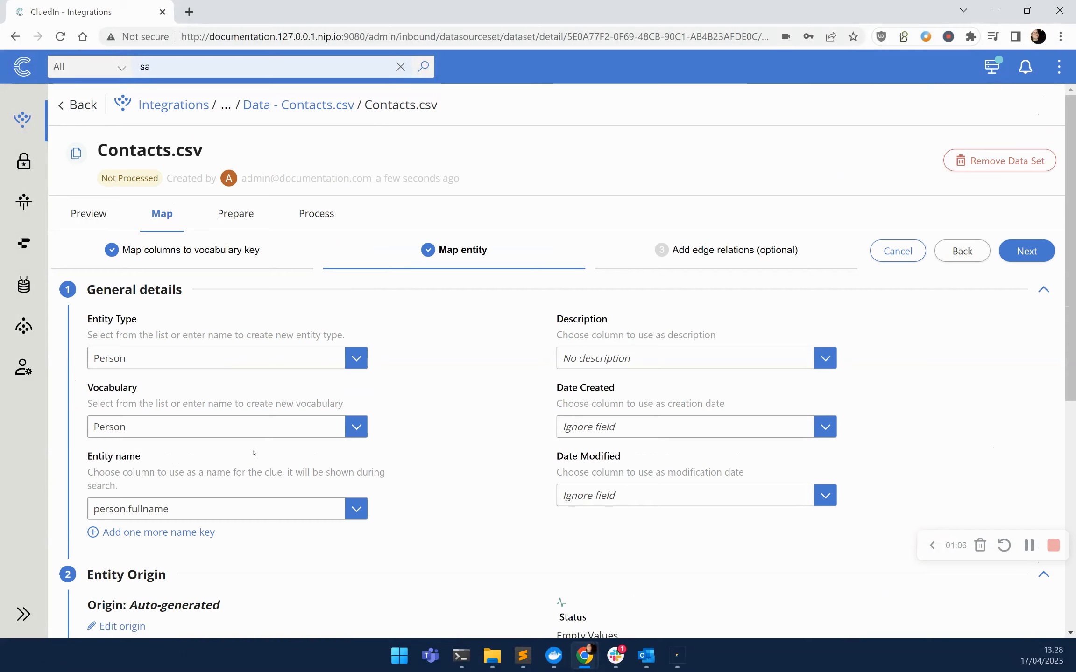
pyautogui.click(1034, 253)
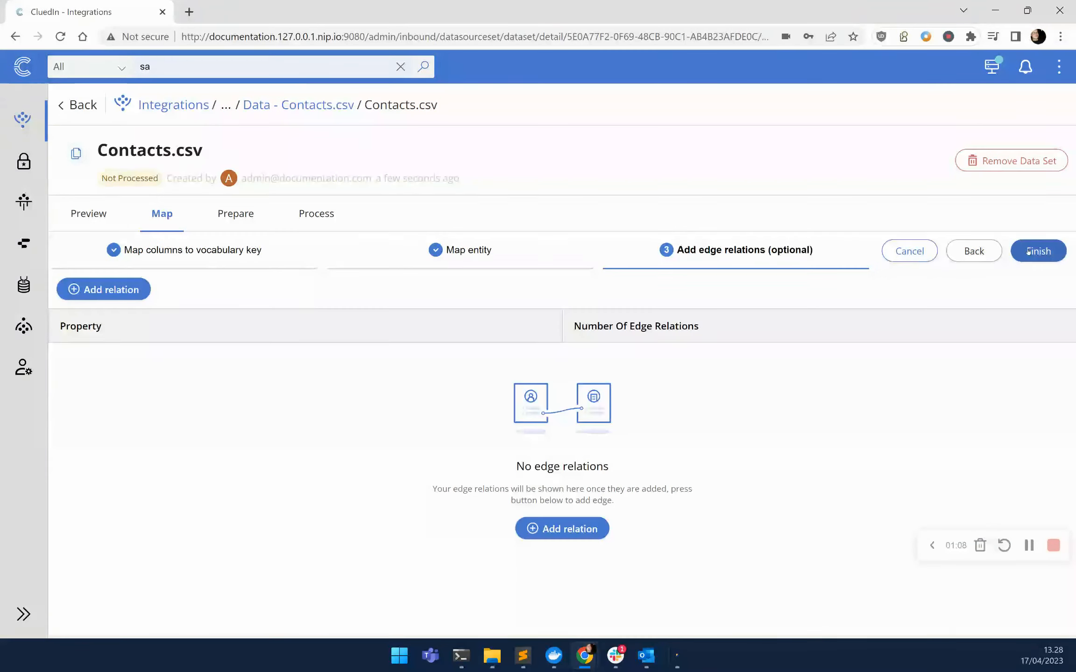
pyautogui.click(1036, 253)
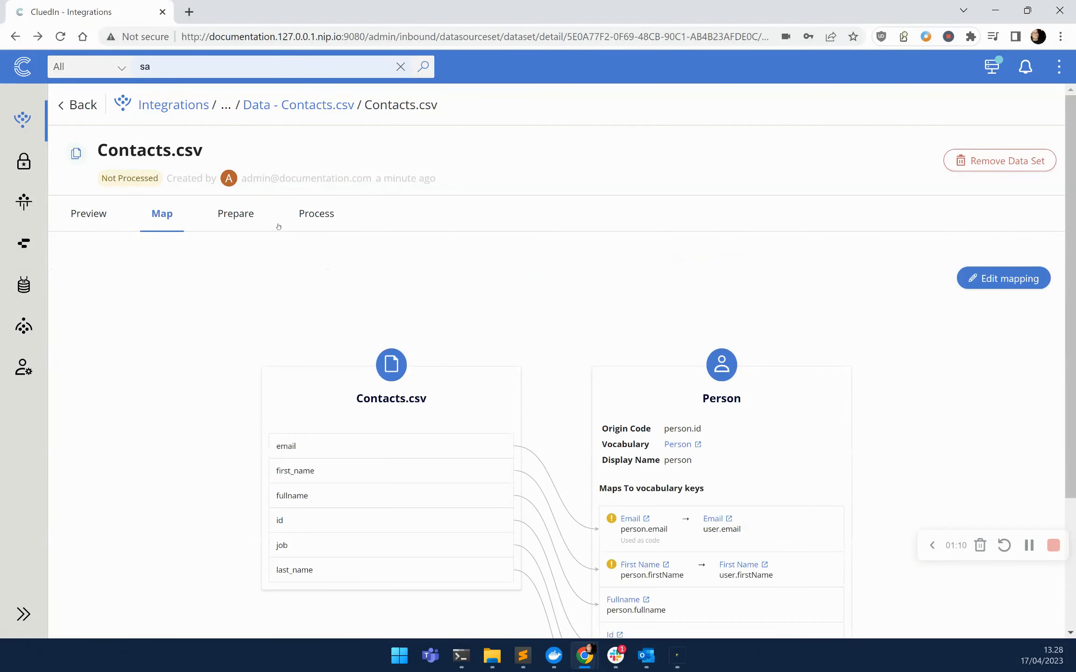
# Process the mapped Contacts.csv data set to push its clues into CluedIn.
pyautogui.click(316, 214)
pyautogui.click(88, 255)
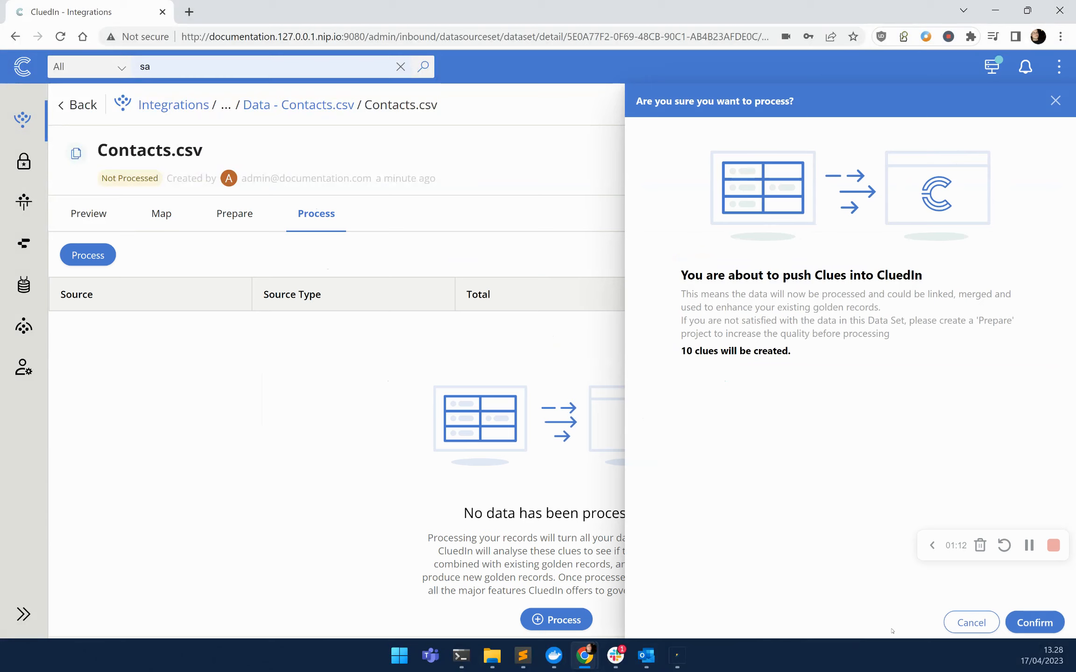
pyautogui.click(1035, 623)
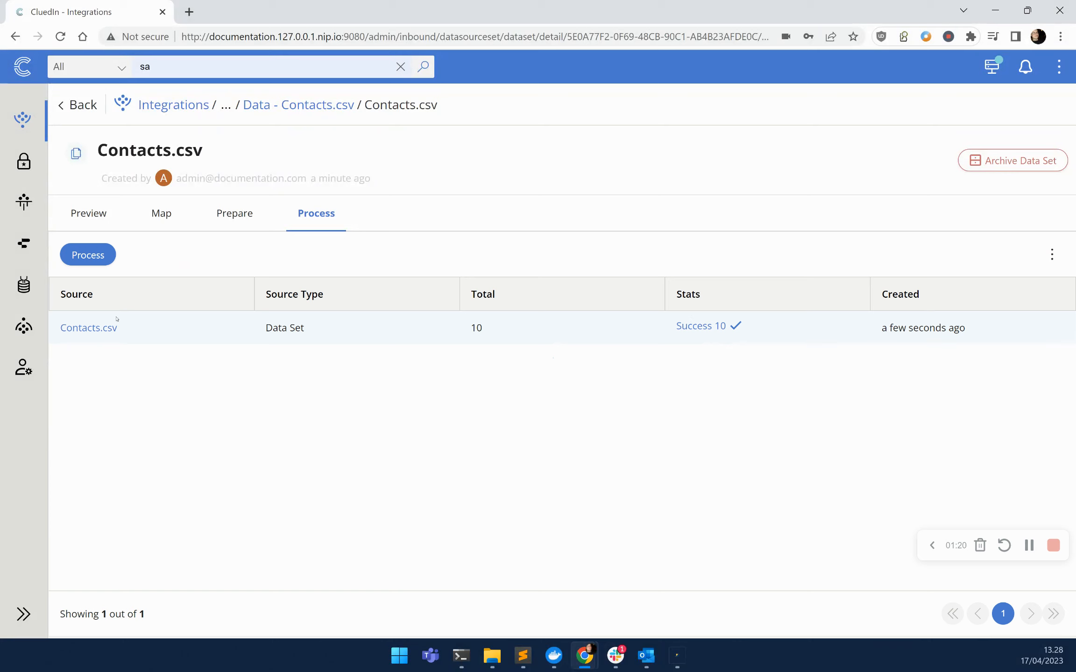
# Check the configured export targets in the Consume area.
pyautogui.click(12, 330)
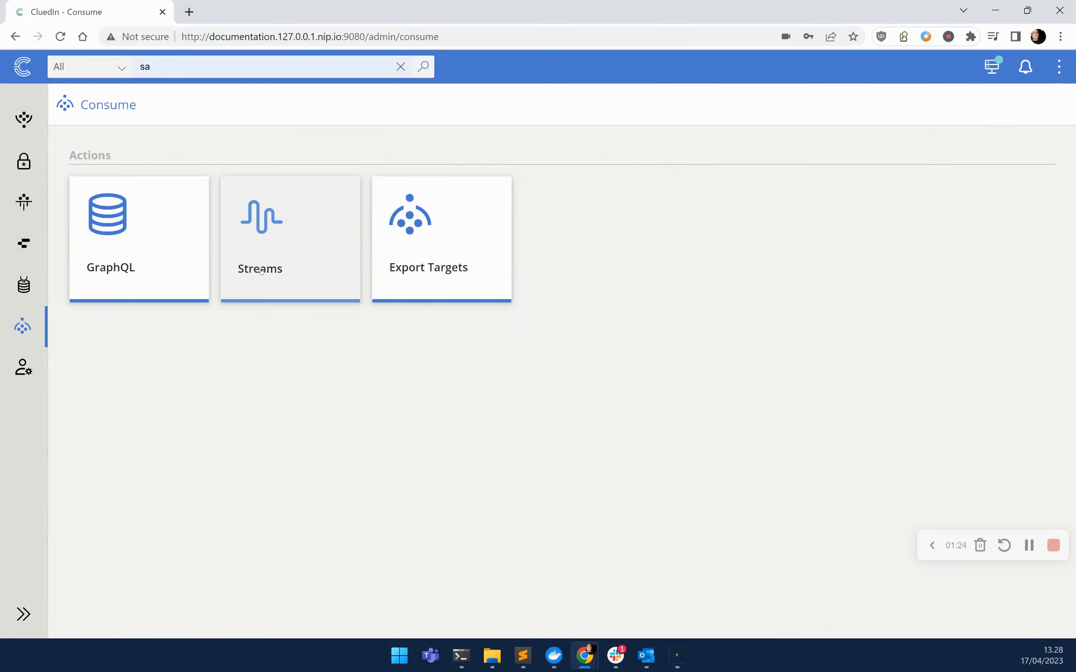
pyautogui.click(418, 251)
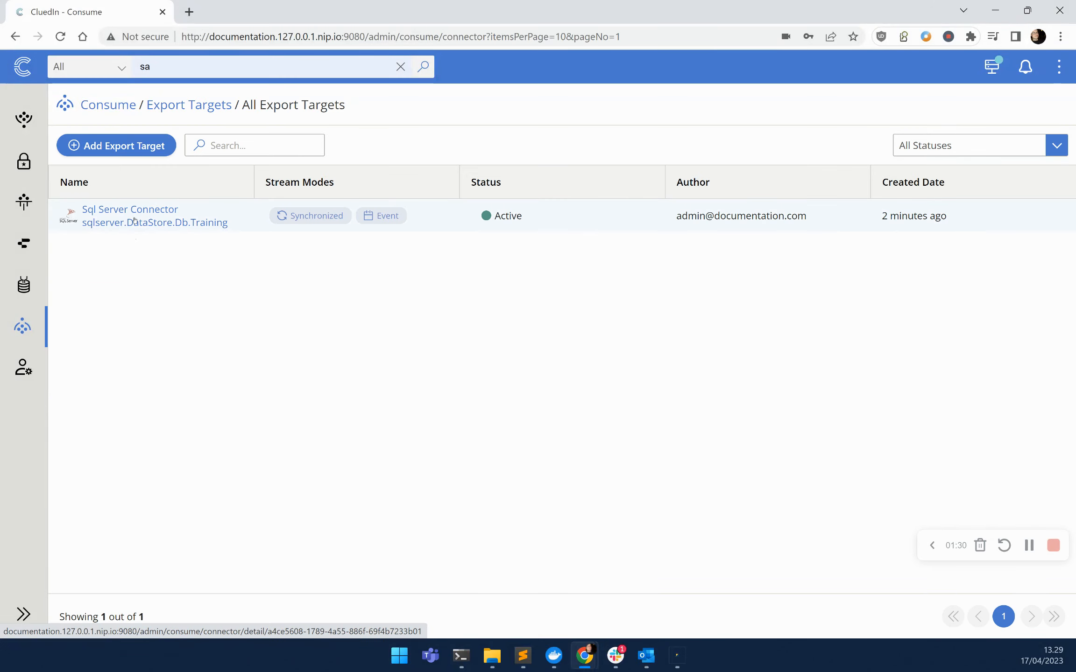
pyautogui.click(108, 104)
# Create a new stream named Person.
pyautogui.click(270, 243)
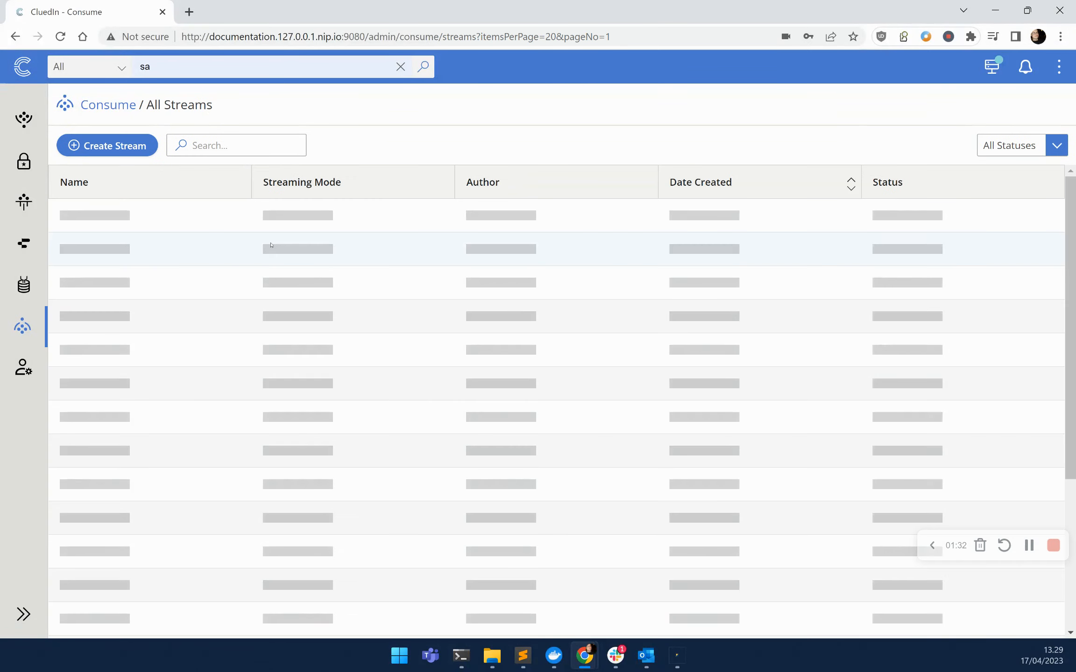
pyautogui.click(117, 148)
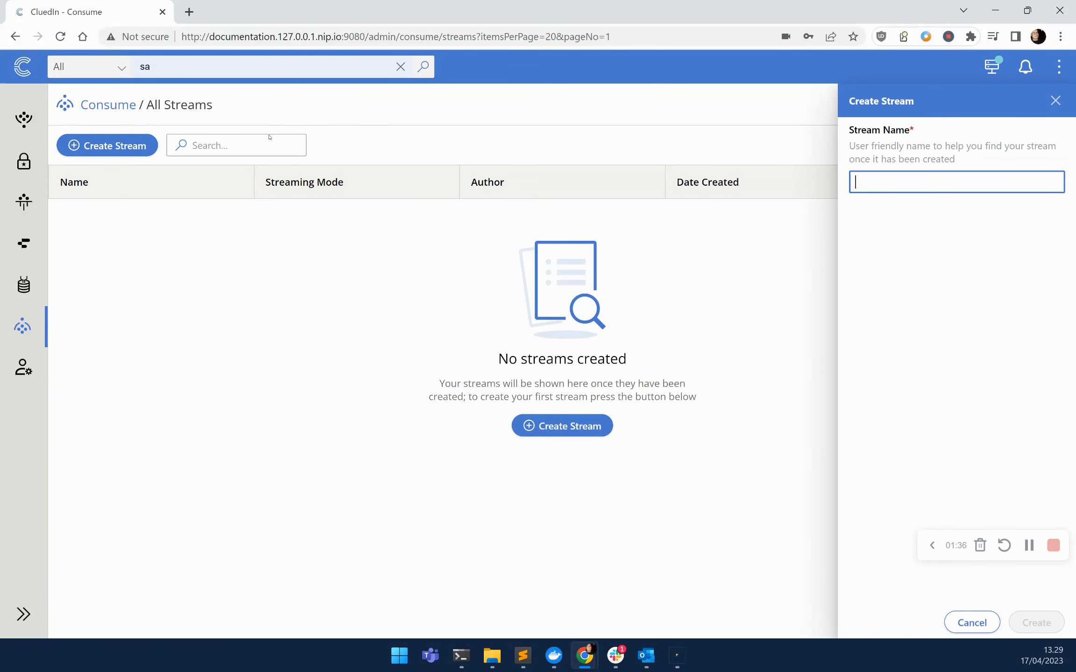
pyautogui.write('Person')
pyautogui.press('Return')
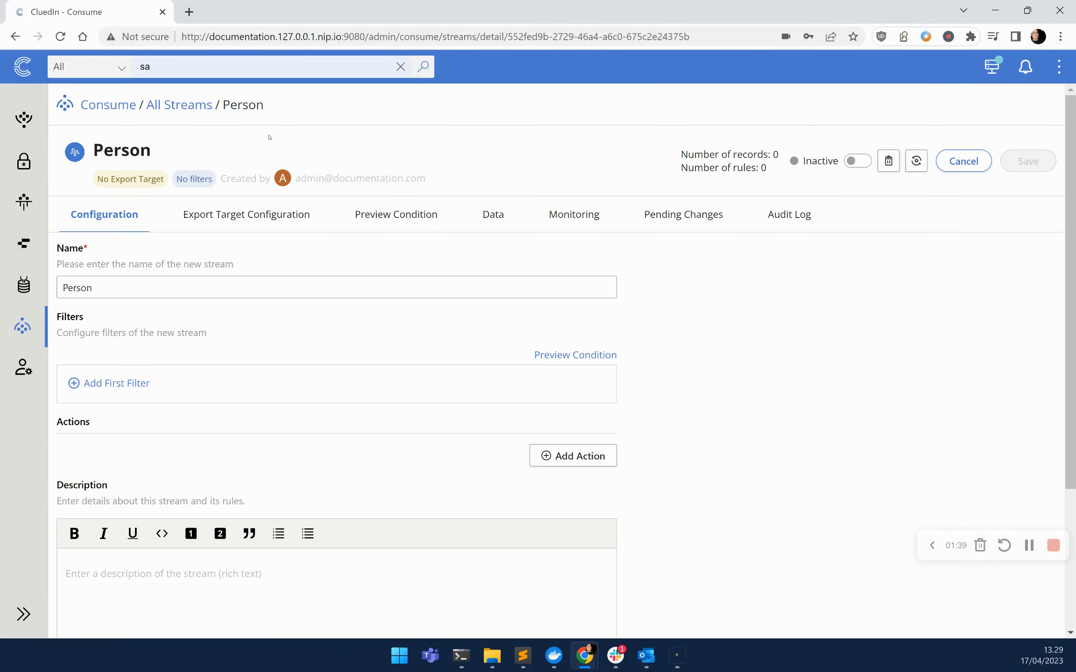
# Add a filter to the Person stream requiring the EntityType property to equal Person.
pyautogui.click(124, 383)
pyautogui.click(128, 403)
pyautogui.click(130, 455)
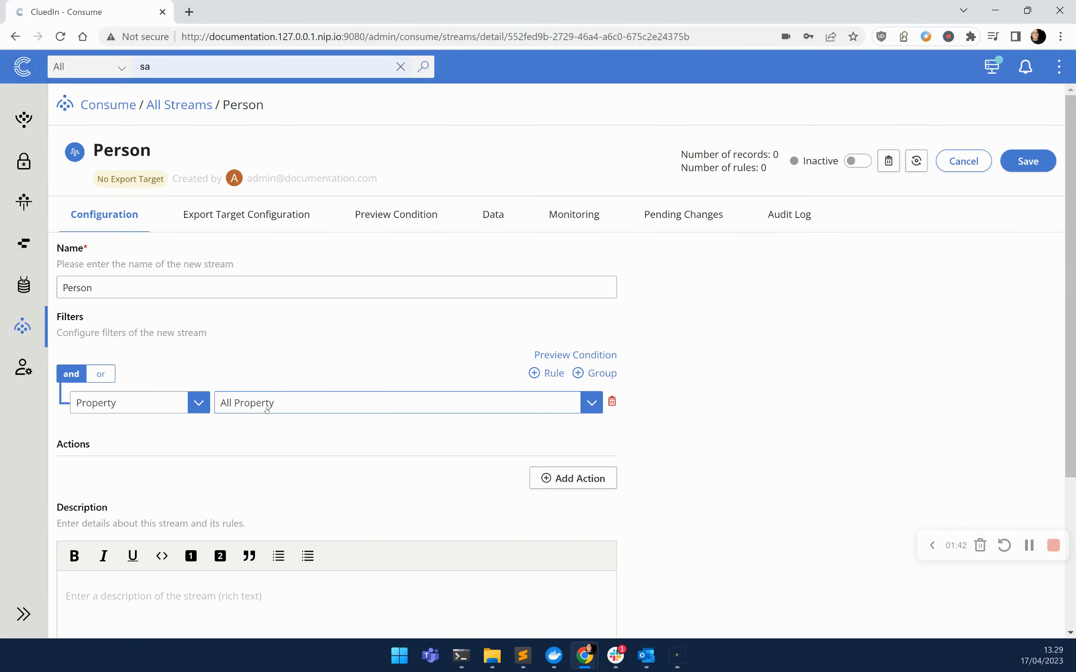
pyautogui.click(263, 405)
pyautogui.click(253, 548)
pyautogui.click(523, 404)
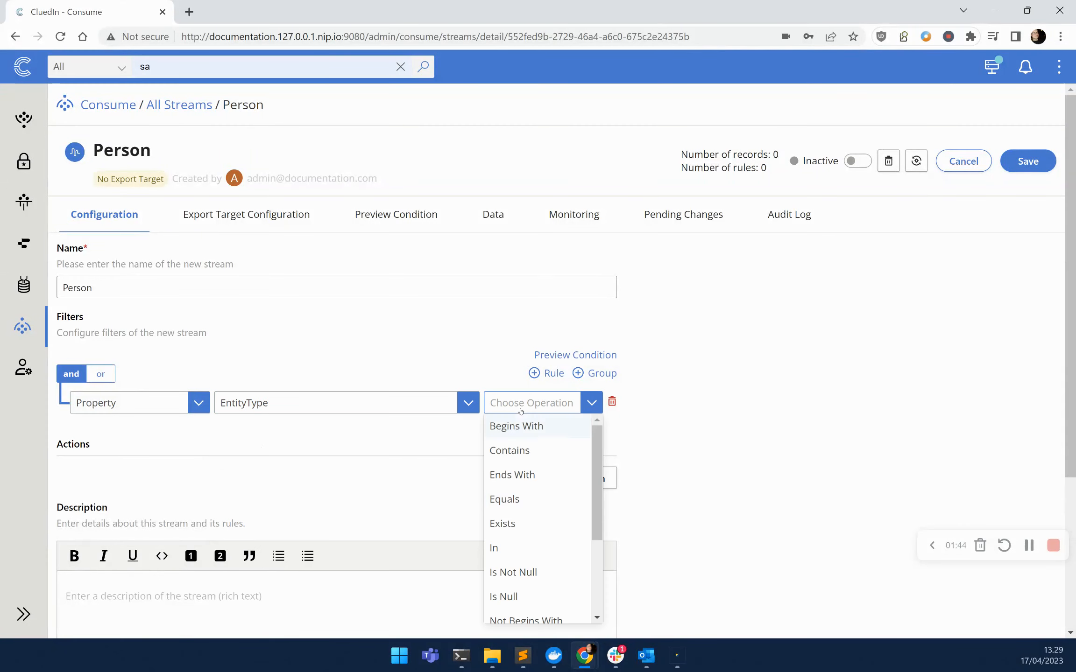
pyautogui.click(523, 496)
pyautogui.click(214, 456)
pyautogui.write('Person')
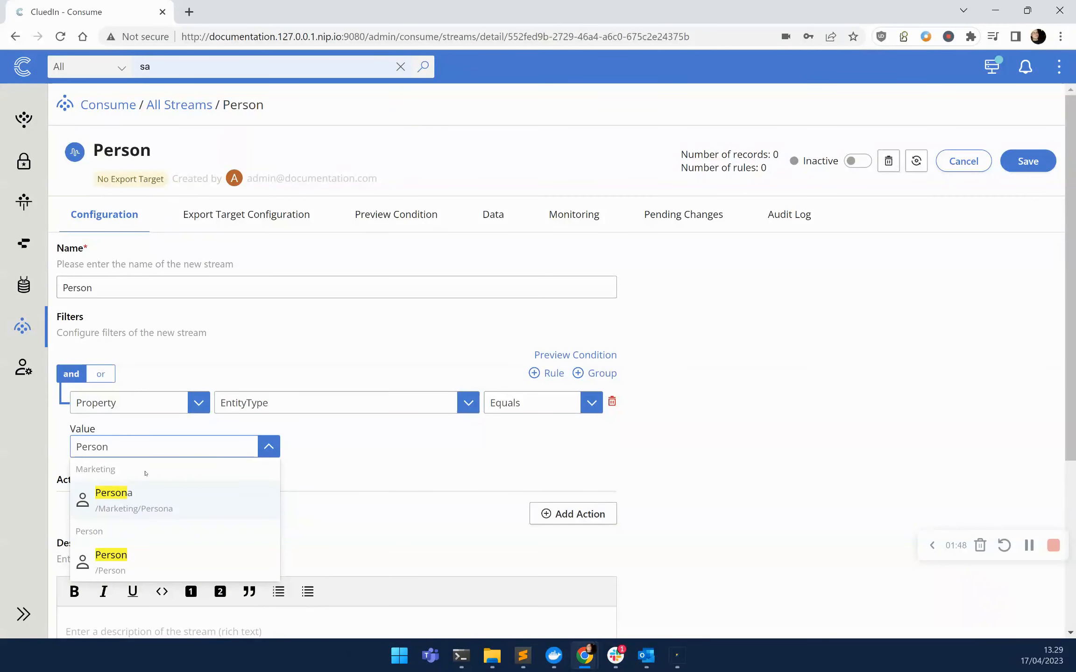
pyautogui.click(152, 558)
# Save the Person stream's configuration and preview the records matching its condition.
pyautogui.click(1028, 161)
pyautogui.click(582, 415)
pyautogui.click(584, 353)
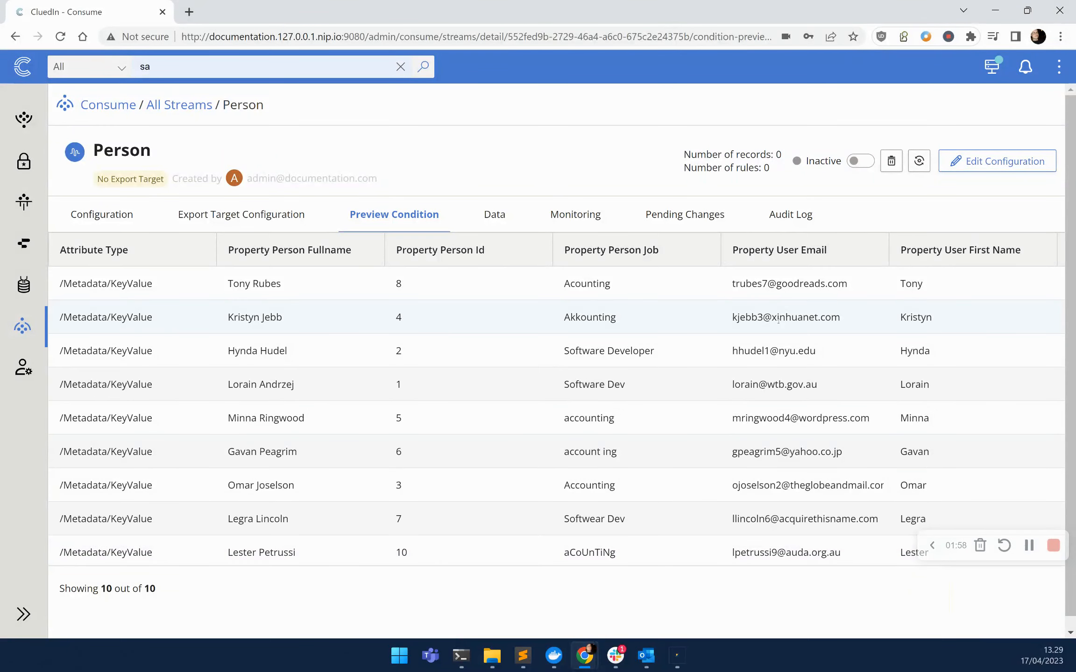
# Configure the stream's export target with the sqlserver.DataStore.Db.Training connector, target name Person and Synchronized stream mode.
pyautogui.click(278, 215)
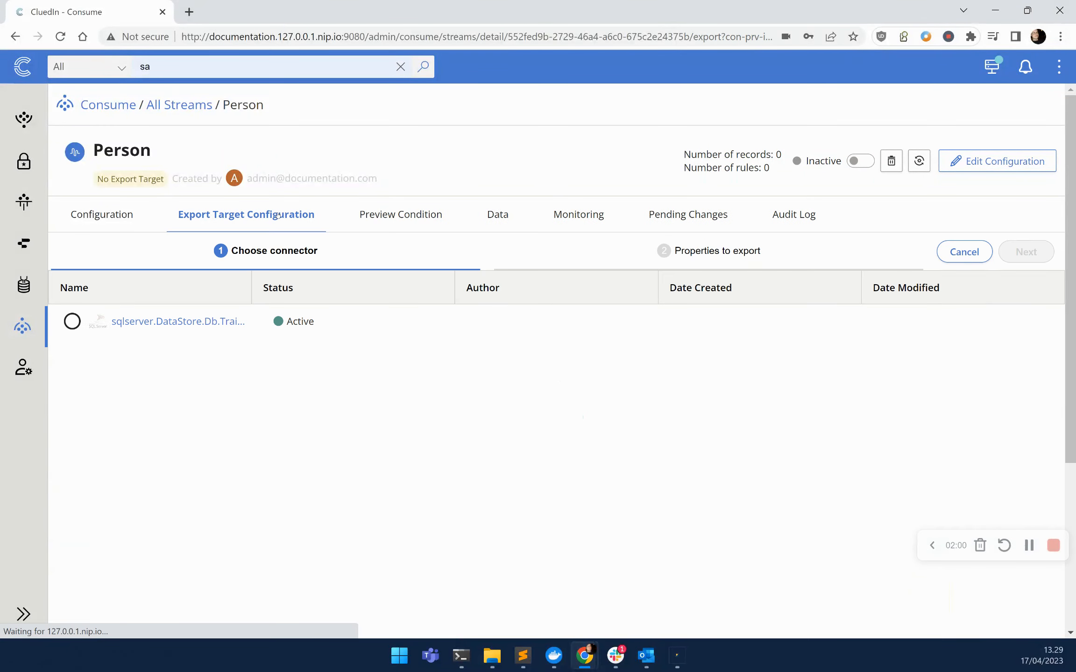
pyautogui.click(74, 323)
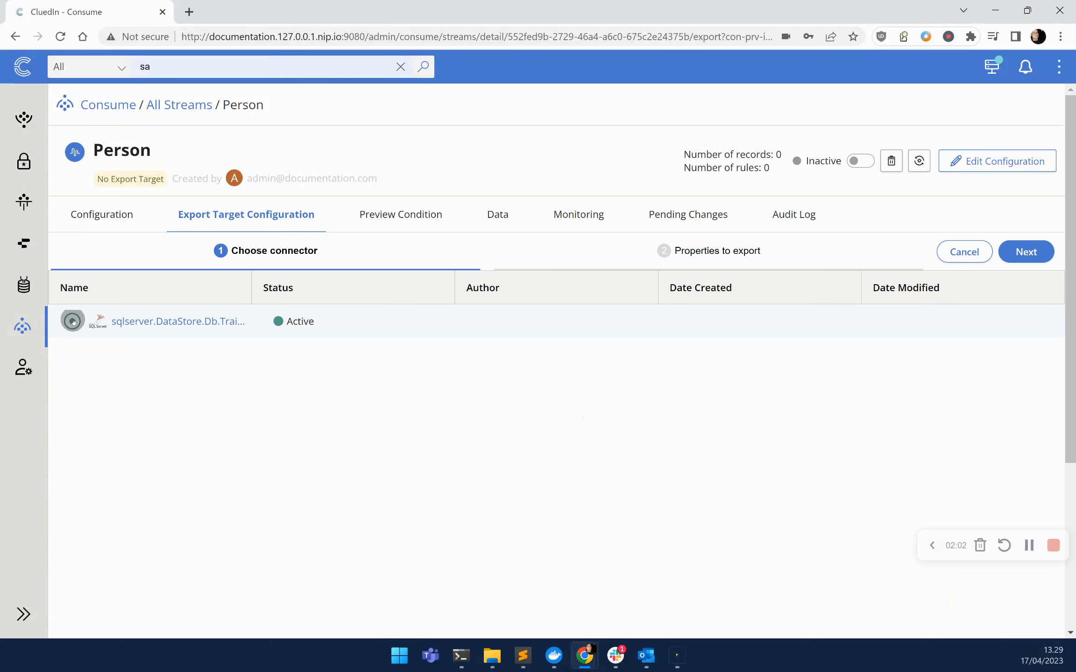
pyautogui.click(1027, 252)
pyautogui.click(605, 329)
pyautogui.write('Person')
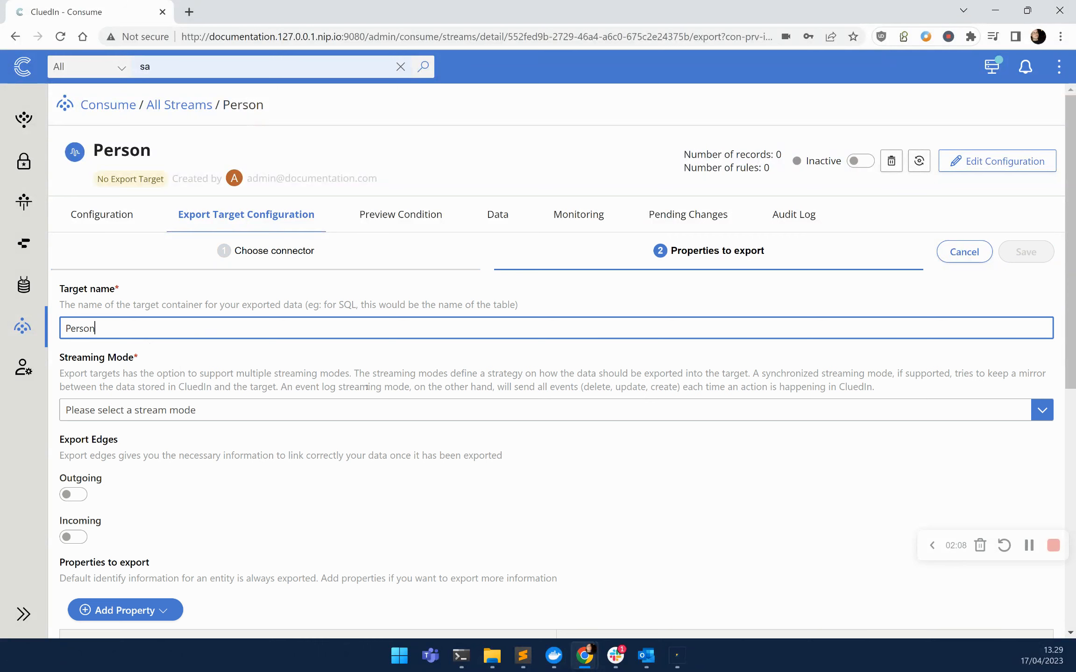
pyautogui.click(234, 413)
pyautogui.click(159, 459)
# Add the person.job vocabulary key to the properties to export.
pyautogui.scroll(-6, 159, 458)
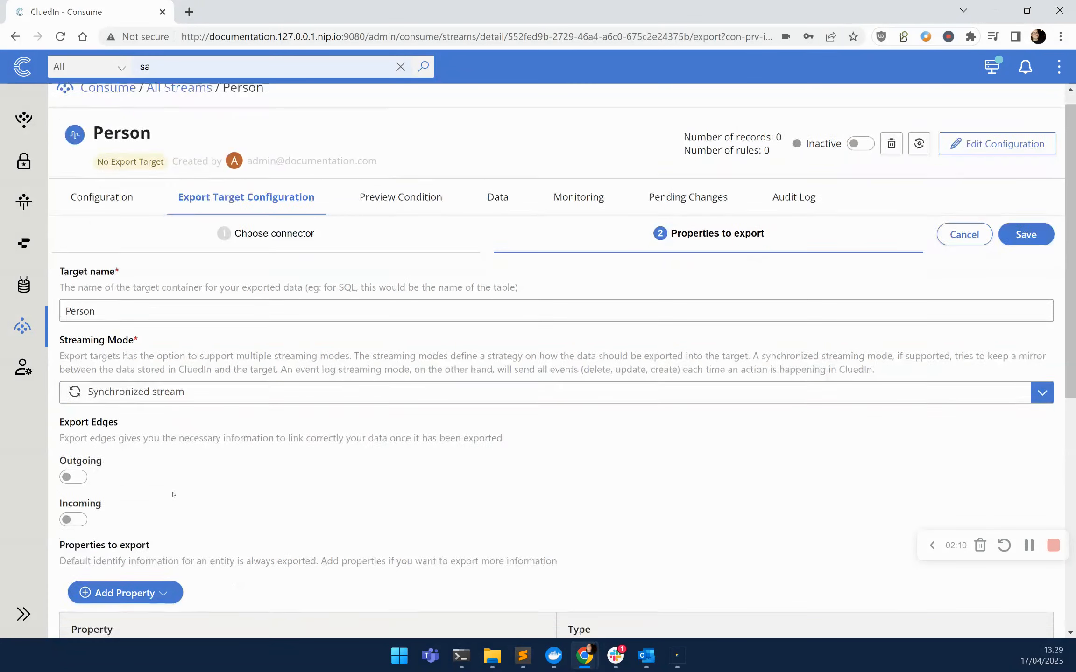
pyautogui.click(124, 331)
pyautogui.click(128, 380)
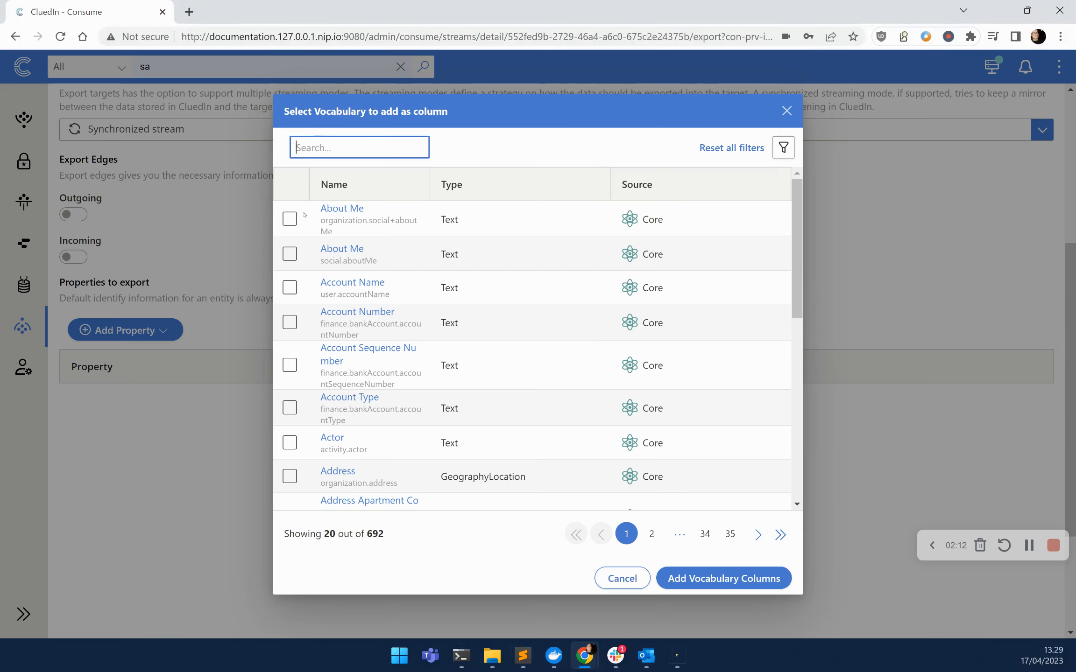
pyautogui.write('person.j')
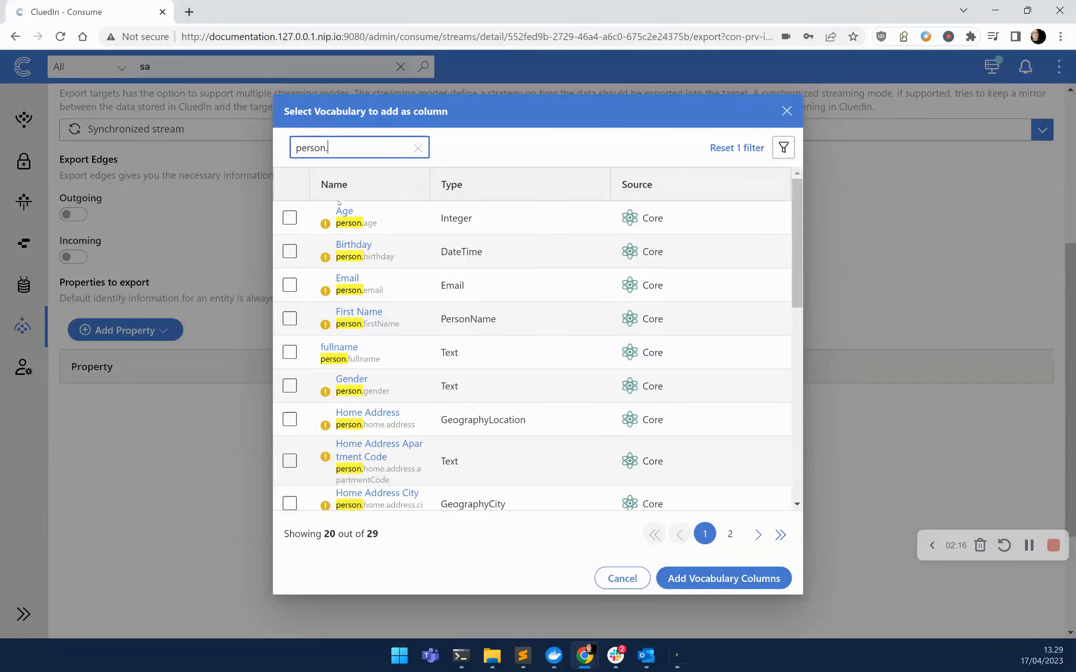
pyautogui.click(290, 218)
pyautogui.click(717, 579)
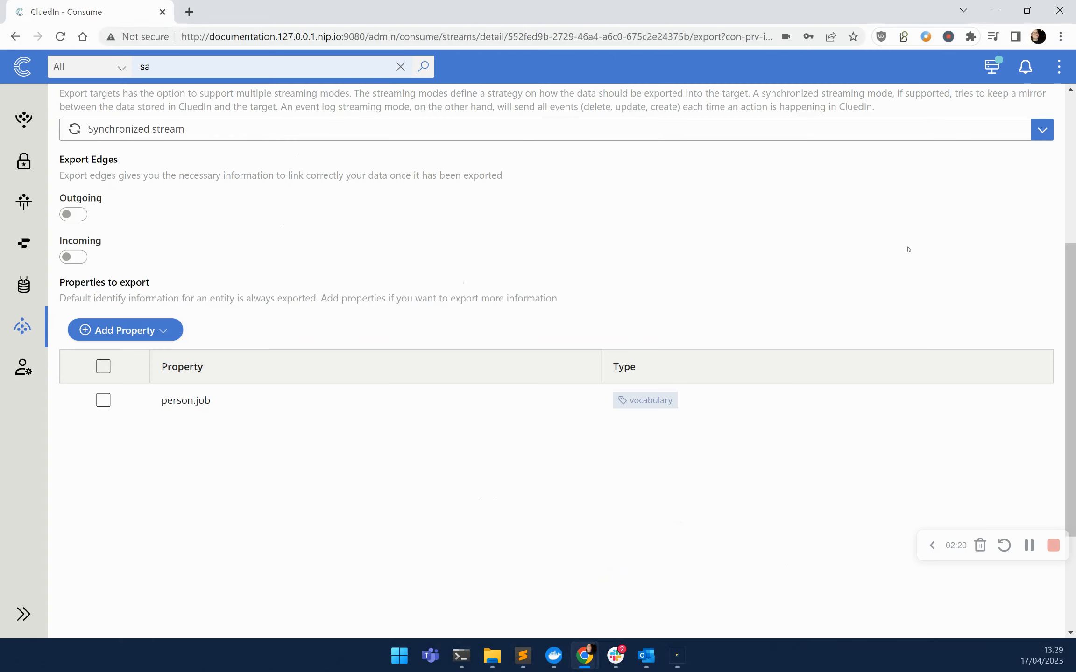
# Save the Person stream's export target configuration and review the data rows prepared for export.
pyautogui.scroll(6, 907, 248)
pyautogui.click(1033, 252)
pyautogui.click(492, 217)
pyautogui.scroll(-2, 265, 478)
pyautogui.scroll(2, 131, 537)
pyautogui.scroll(-1, 135, 529)
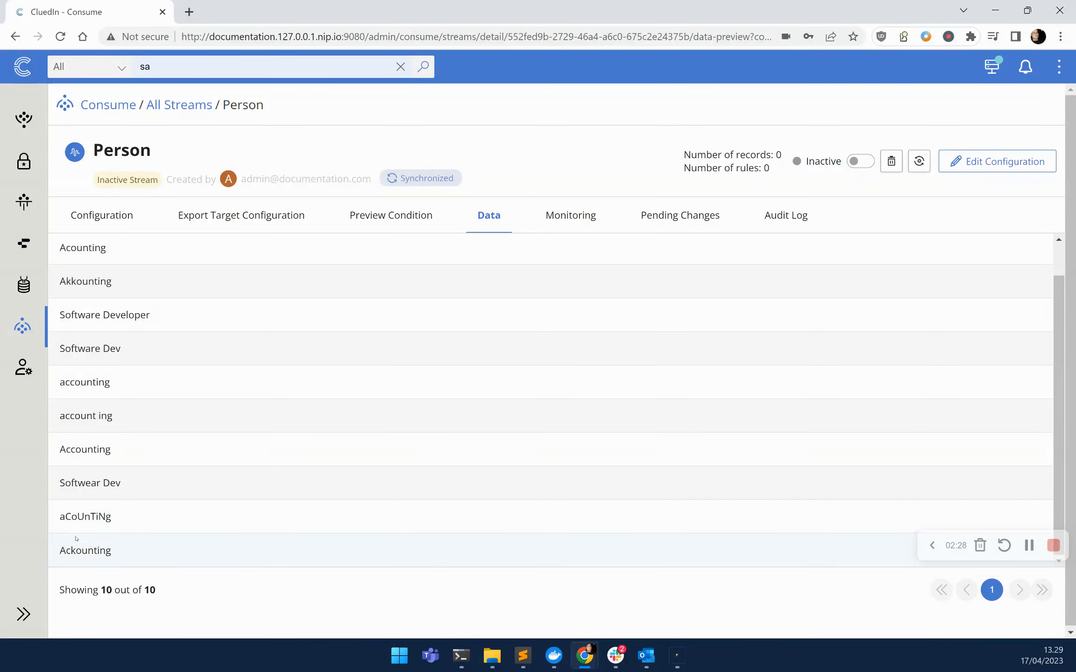
pyautogui.scroll(1, 166, 370)
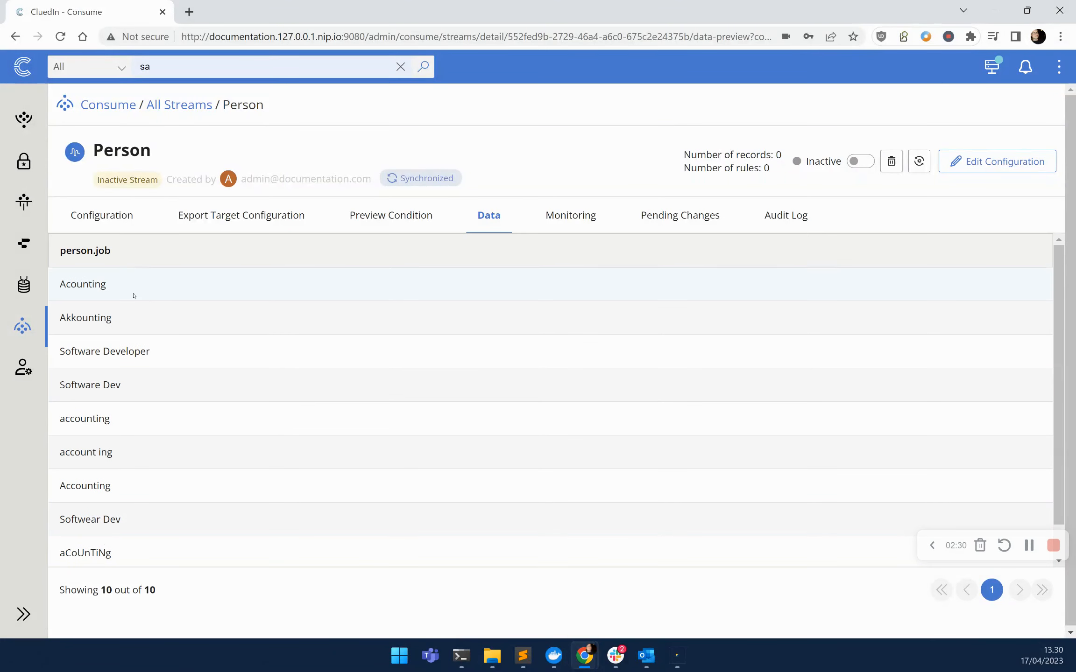
# Activate the Person stream and open its monitoring view.
pyautogui.click(855, 162)
pyautogui.click(581, 411)
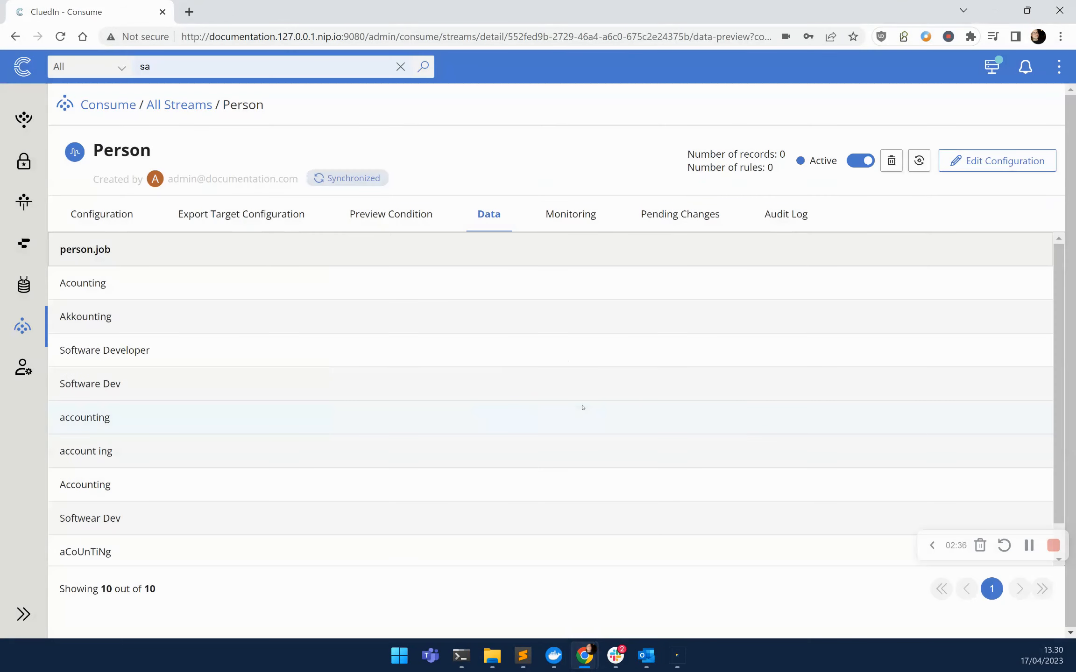
pyautogui.click(574, 215)
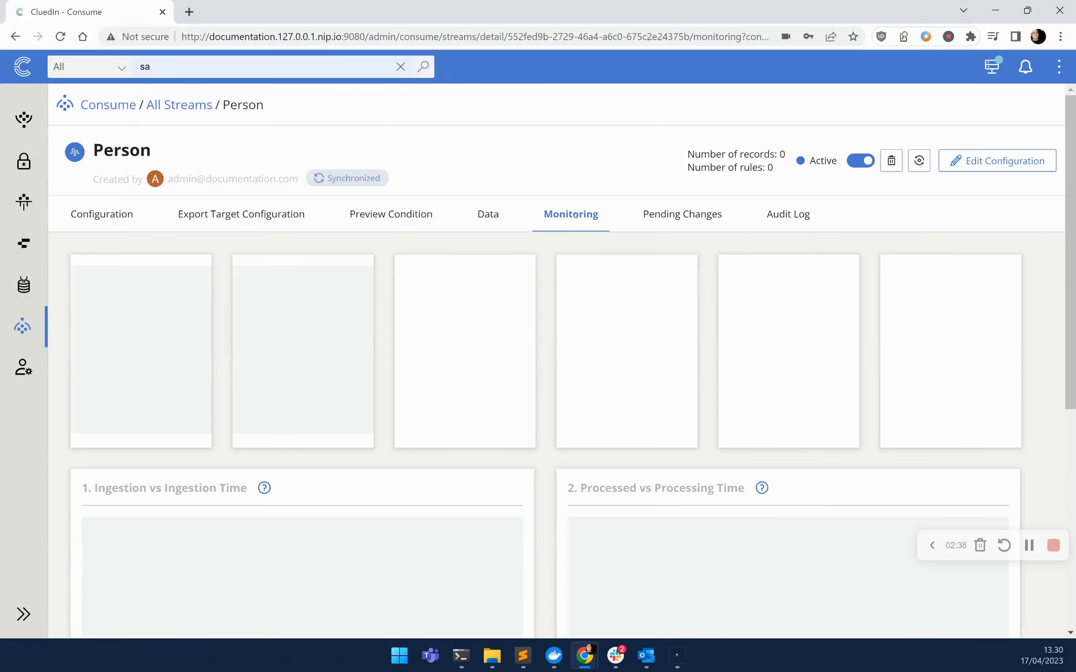
pyautogui.moveTo(690, 649)
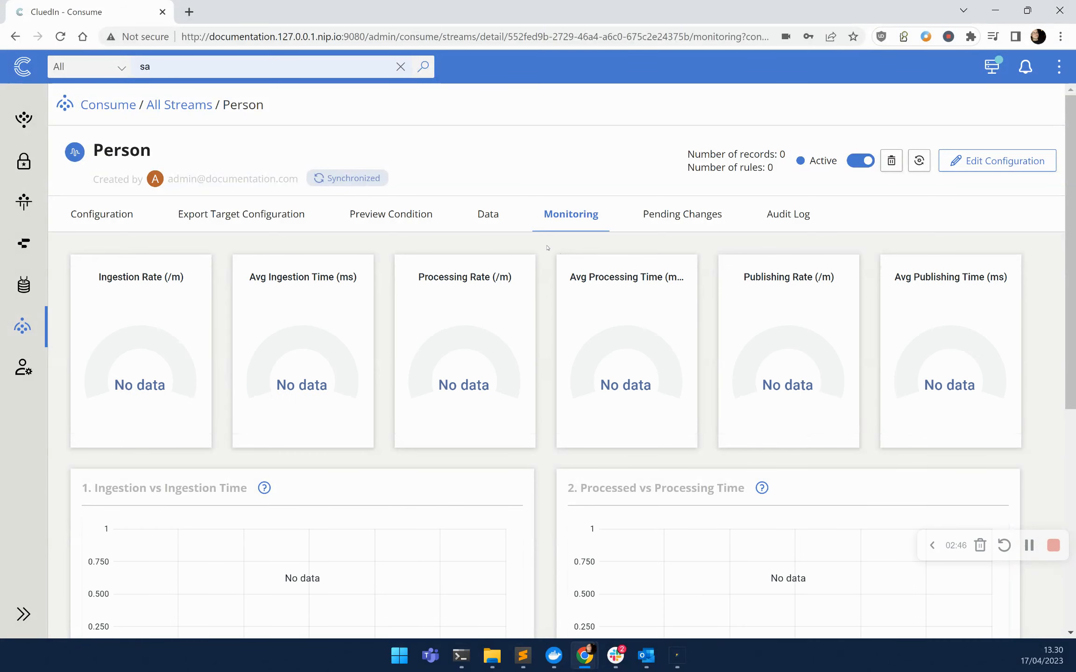
# Start a new clean project in Preparation and name it Fix Job Titles.
pyautogui.click(24, 202)
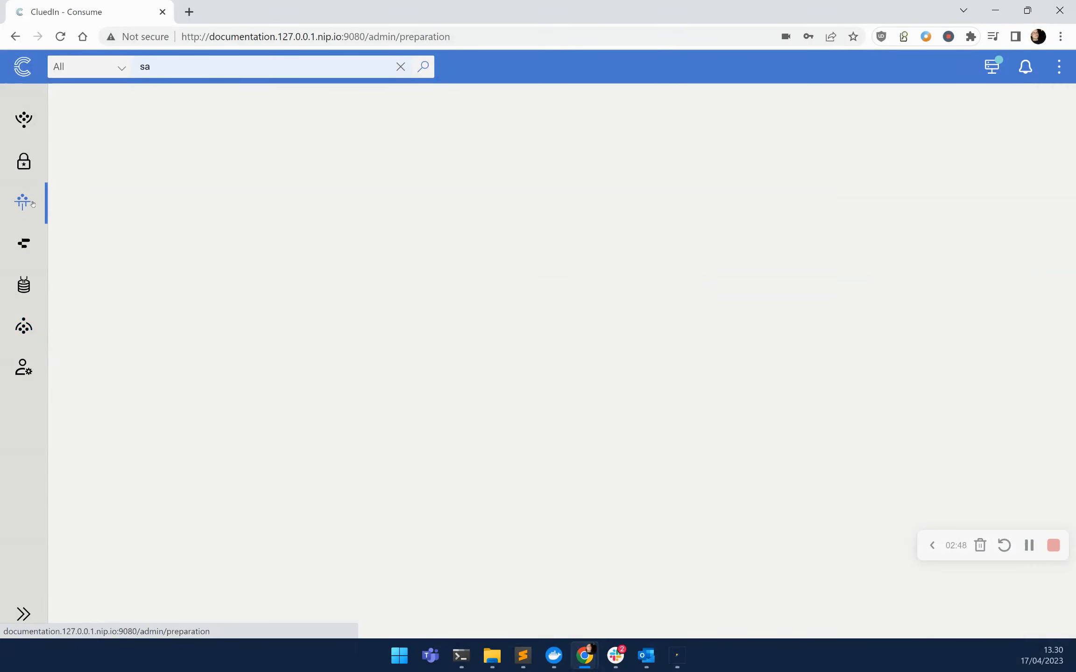
pyautogui.click(578, 223)
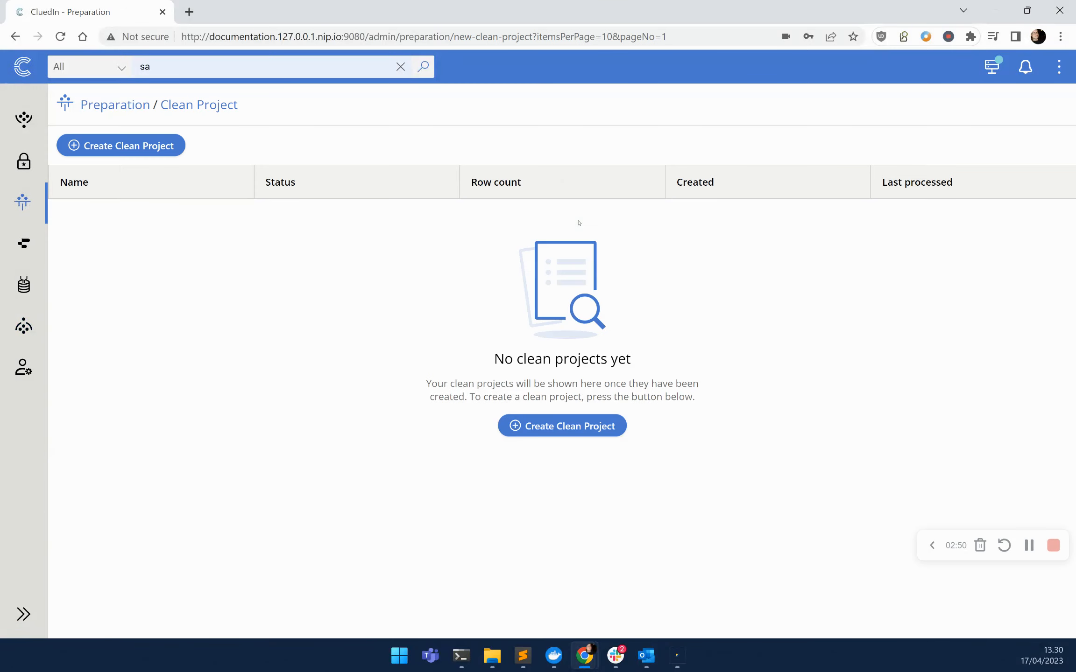
pyautogui.click(131, 142)
pyautogui.write('Fi')
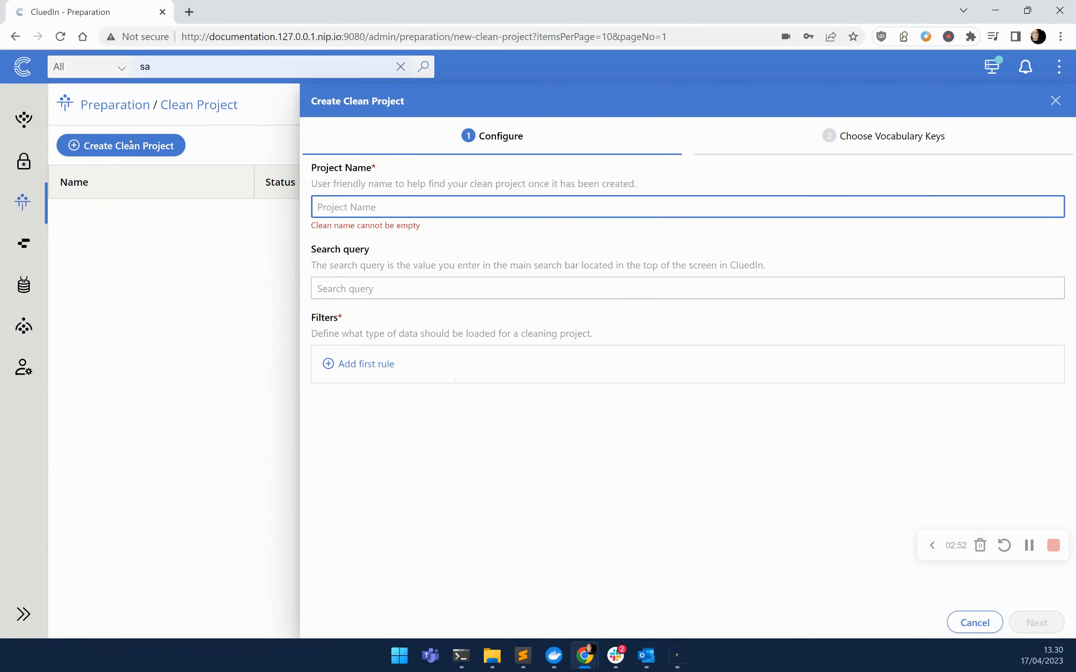
pyautogui.write('x Job Titles')
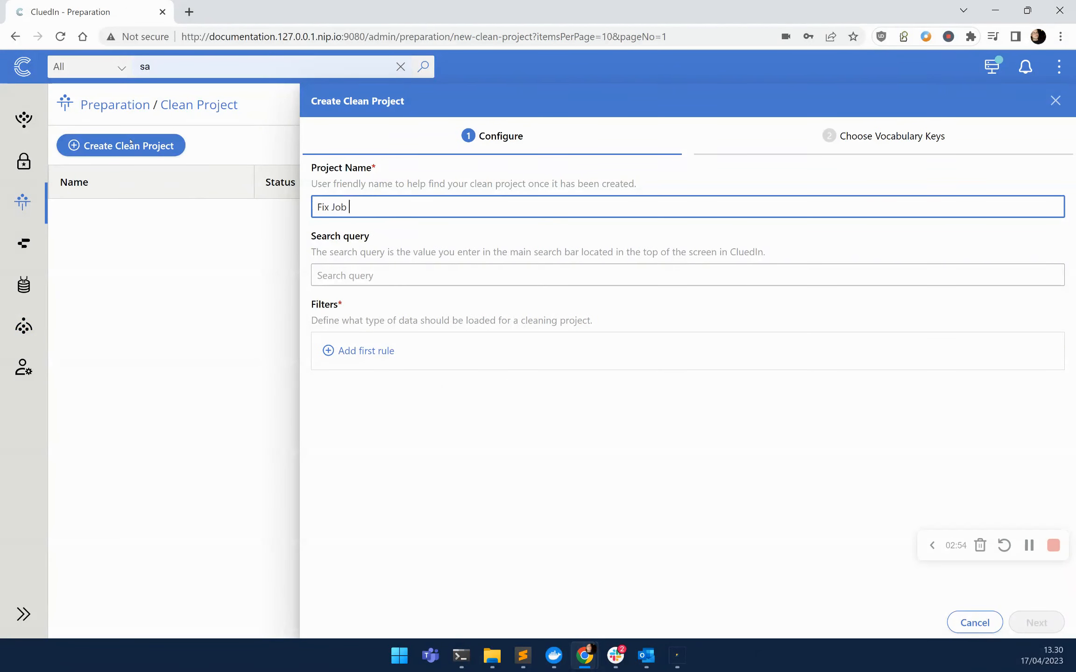
# Add a filter rule to the clean project requiring the EntityType property to equal /Person.
pyautogui.click(352, 351)
pyautogui.click(361, 370)
pyautogui.click(363, 399)
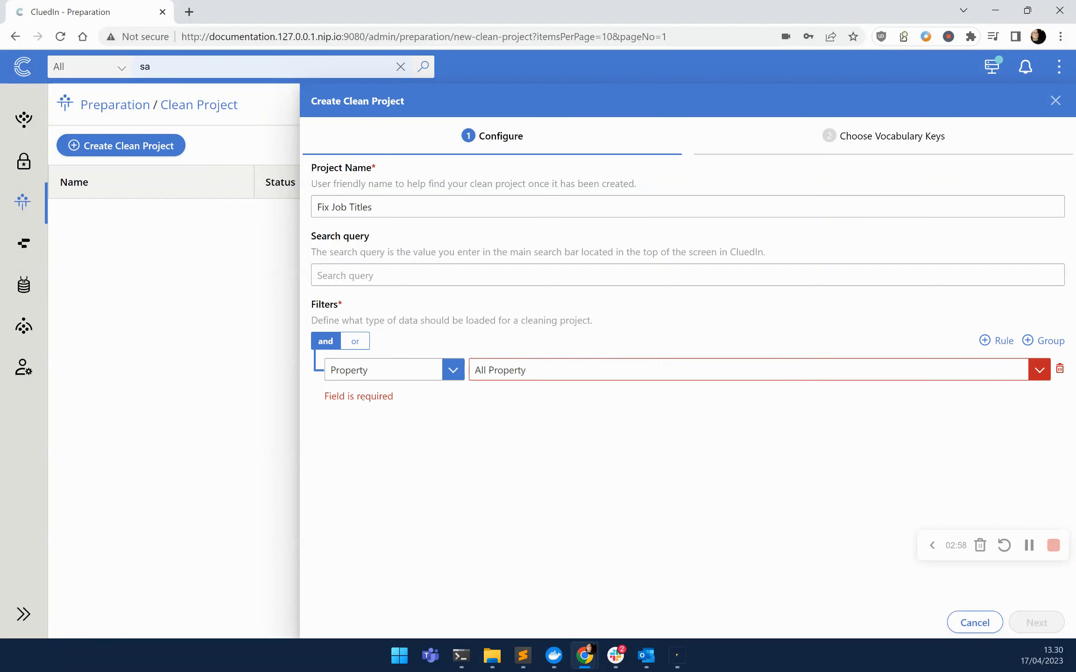
pyautogui.click(519, 369)
pyautogui.click(535, 513)
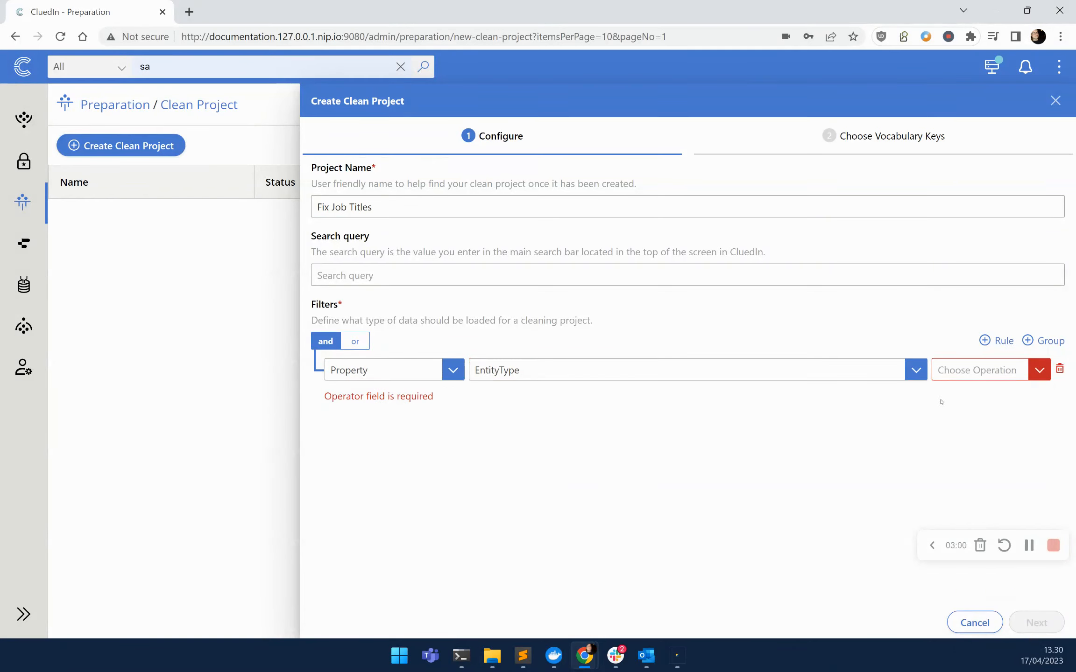
pyautogui.click(983, 371)
pyautogui.click(955, 466)
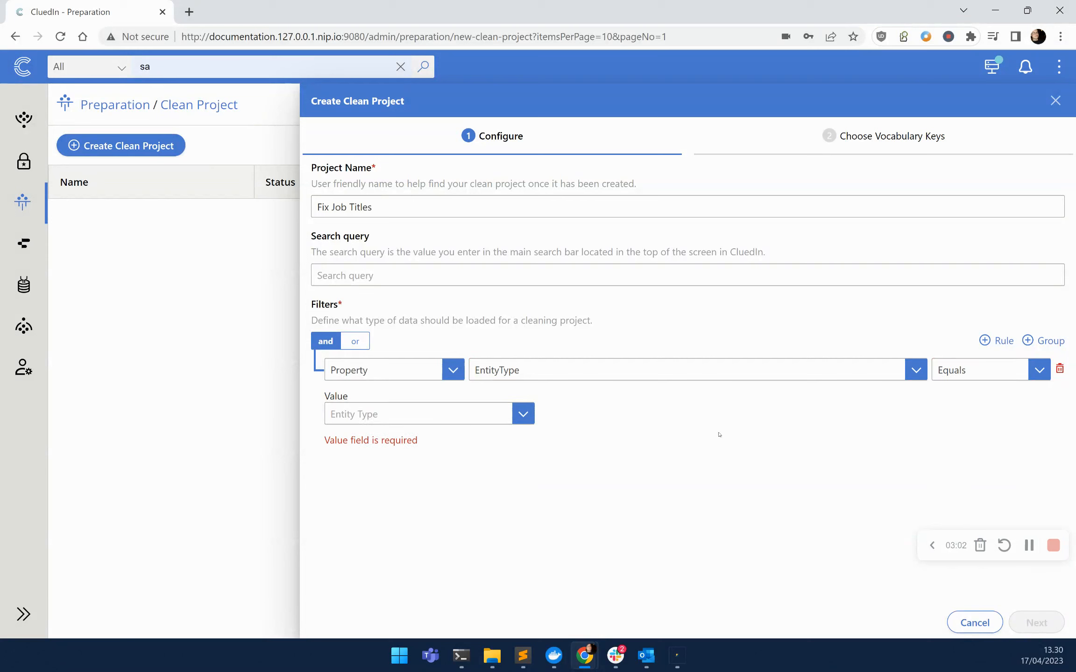
pyautogui.click(476, 421)
pyautogui.write('Person')
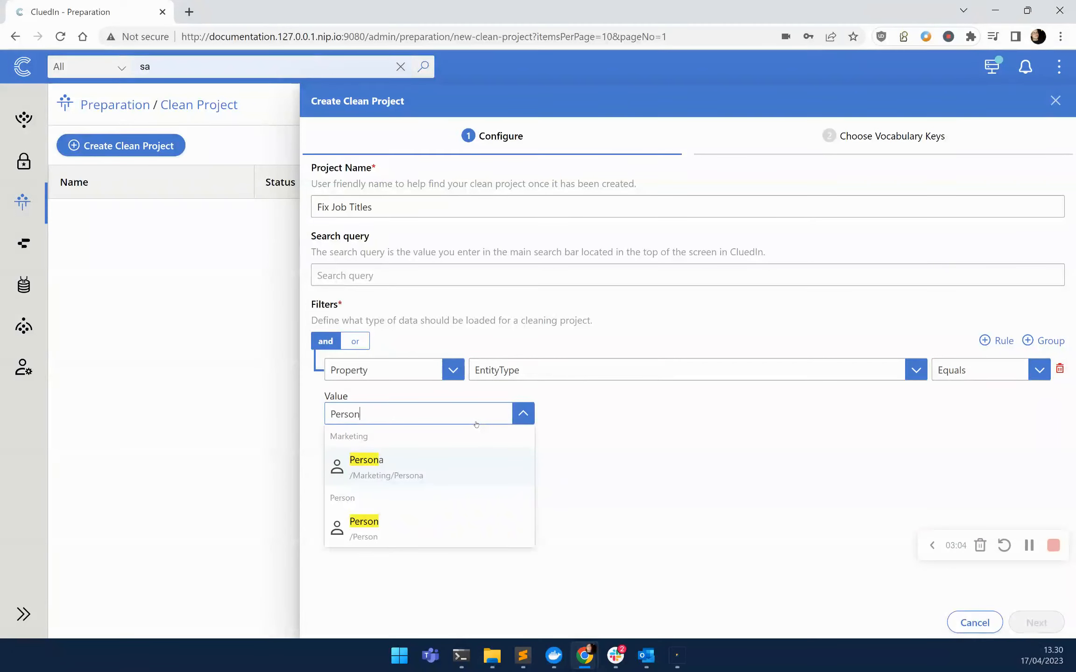
pyautogui.click(436, 532)
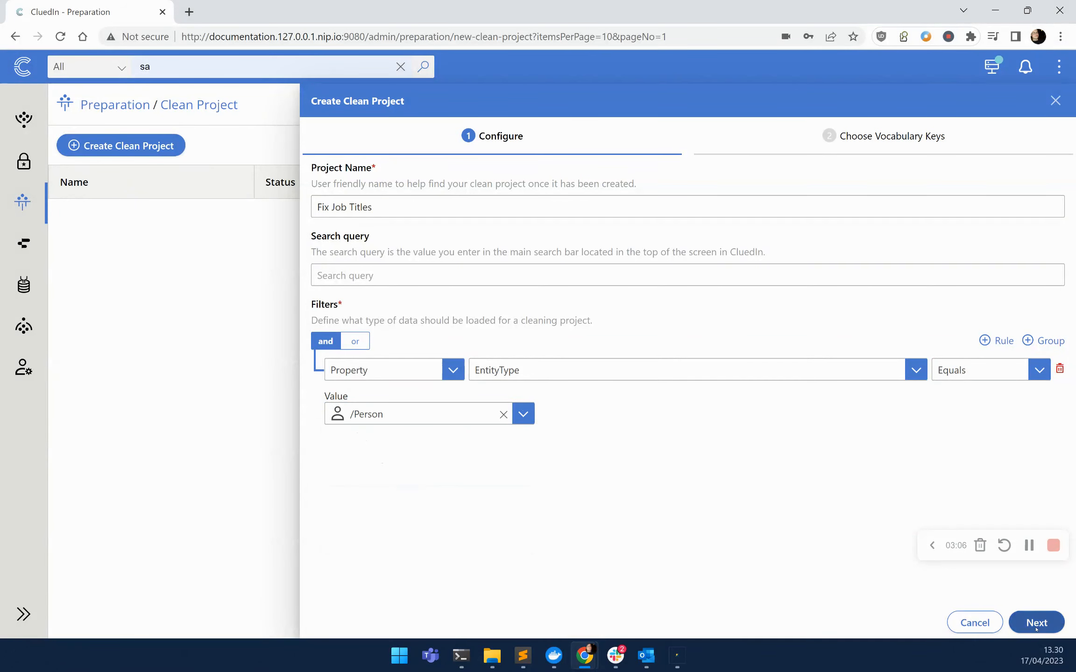
# Add the person.job vocabulary key to the clean project's properties.
pyautogui.click(1036, 623)
pyautogui.click(392, 177)
pyautogui.click(386, 222)
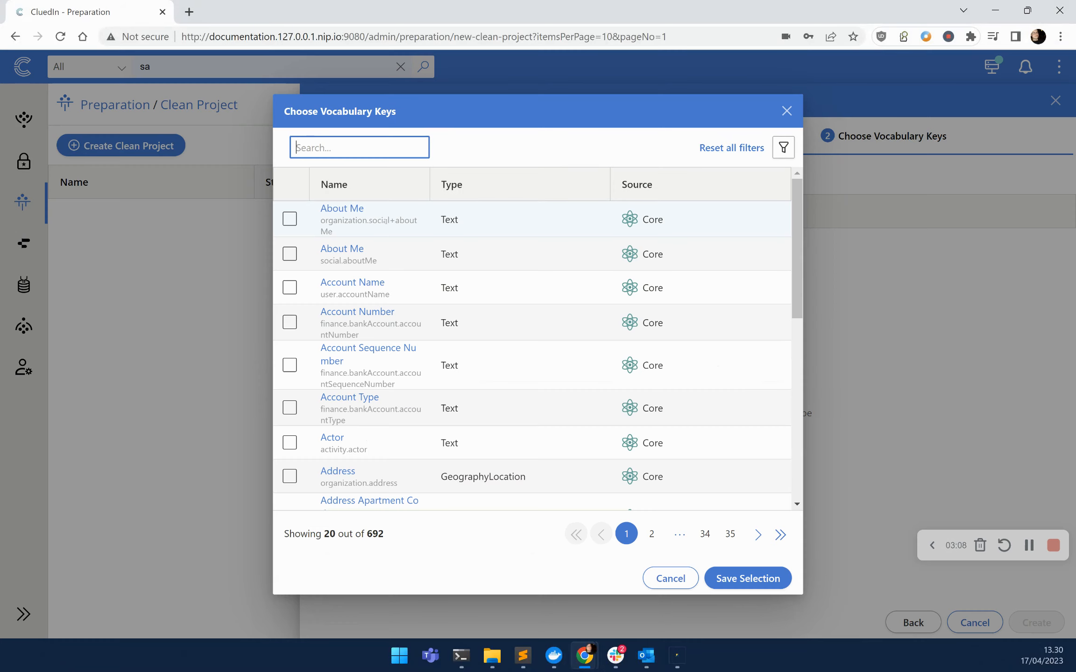
pyautogui.write('person.job')
pyautogui.click(290, 218)
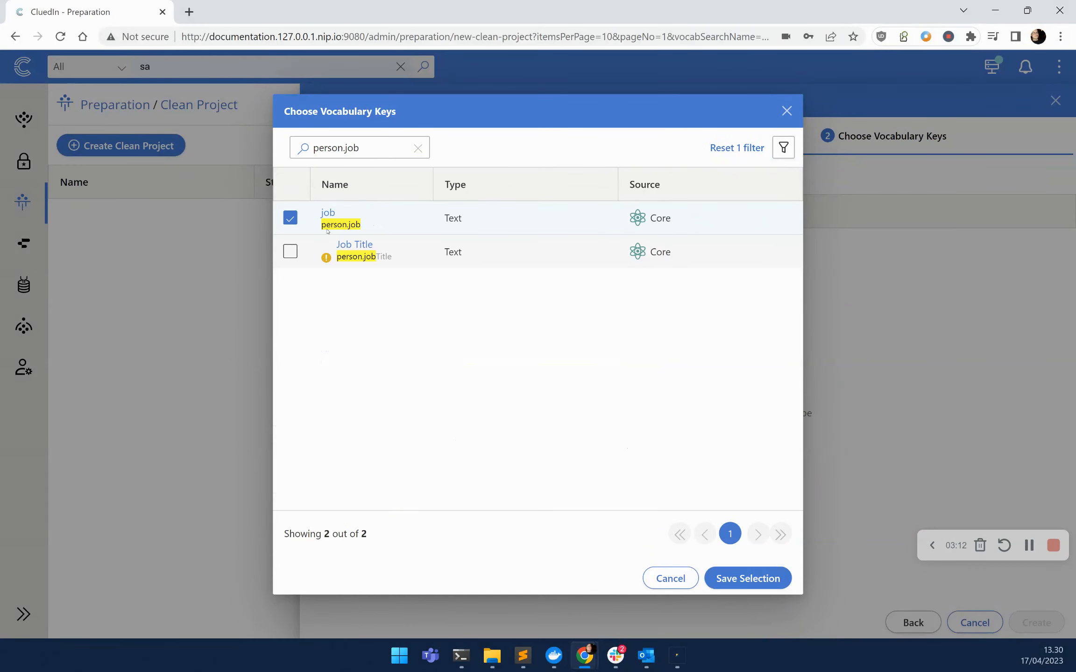
pyautogui.click(748, 579)
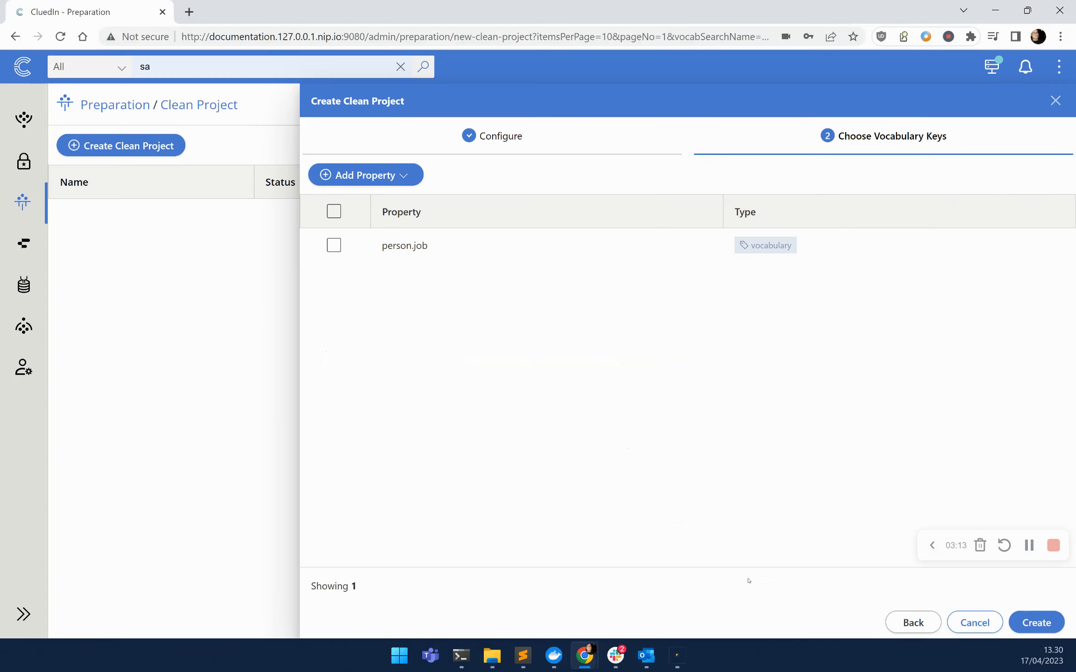
# Create the Fix Job Titles clean project and generate its results.
pyautogui.click(1033, 624)
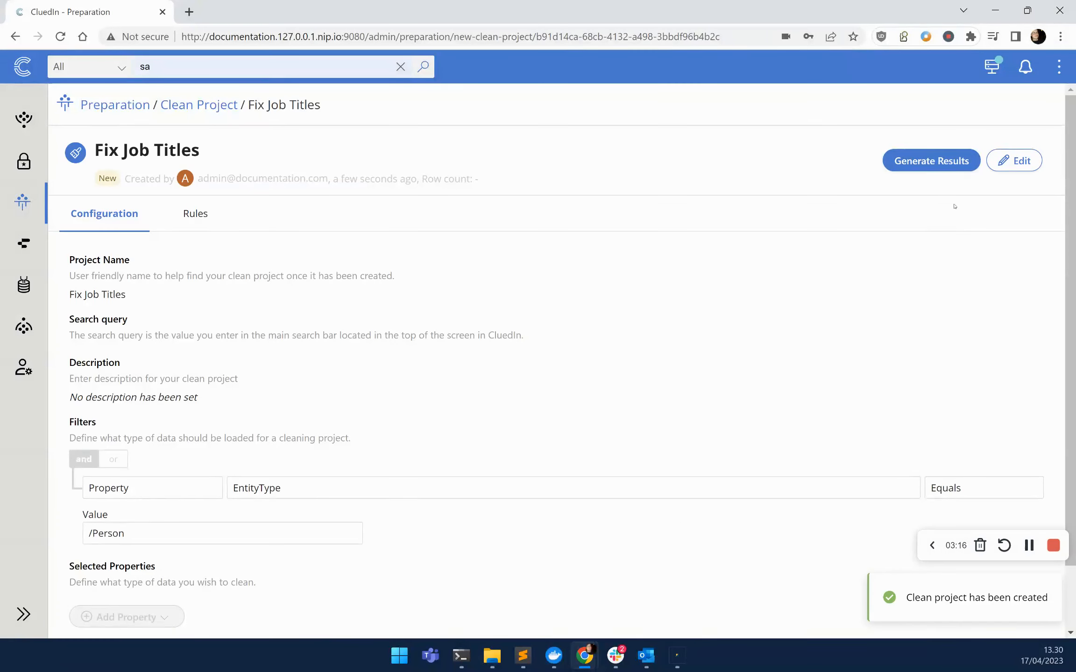
pyautogui.click(931, 161)
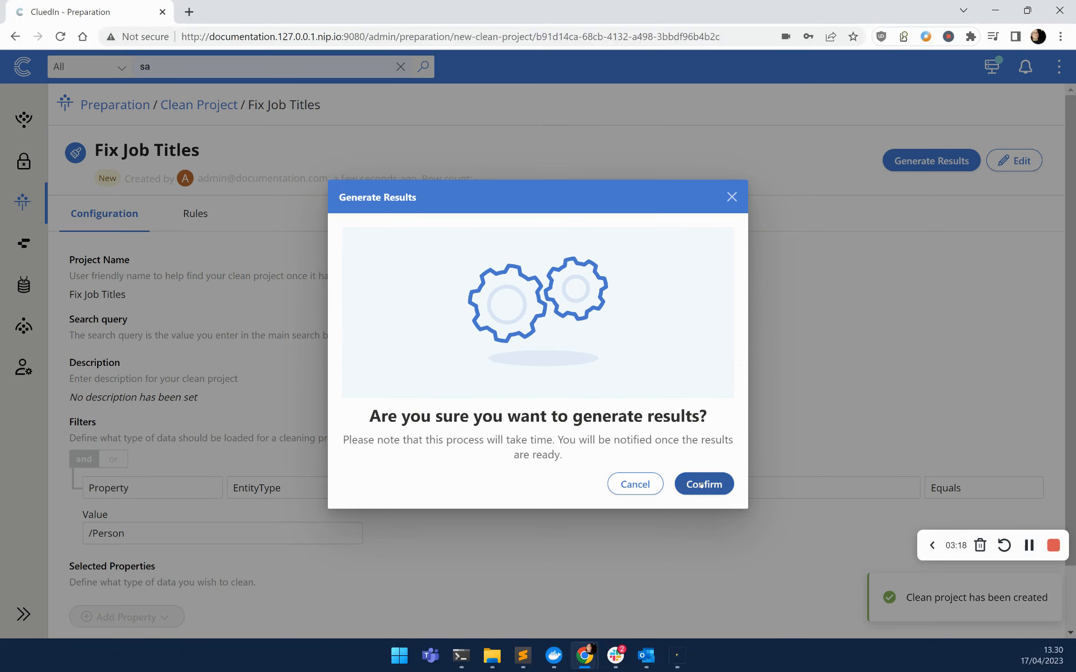
pyautogui.click(679, 488)
# Switch to SQL Server Management Studio and query the top 1000 rows of dbo.Person in DataStore.Db.Training to check the exported records.
pyautogui.click(676, 656)
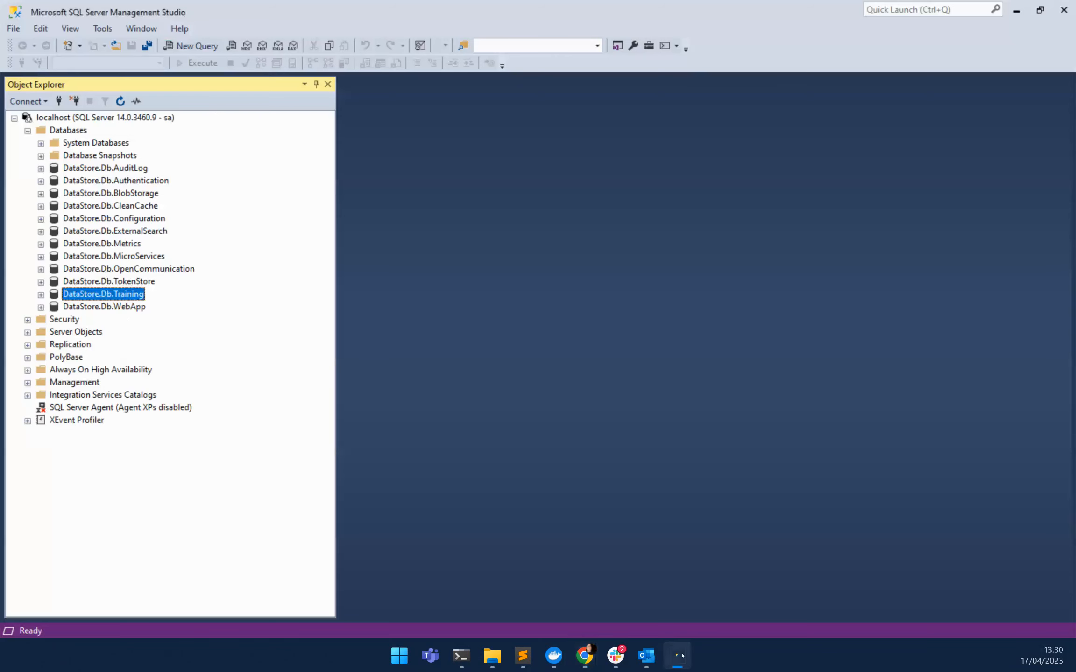
pyautogui.doubleClick(54, 294)
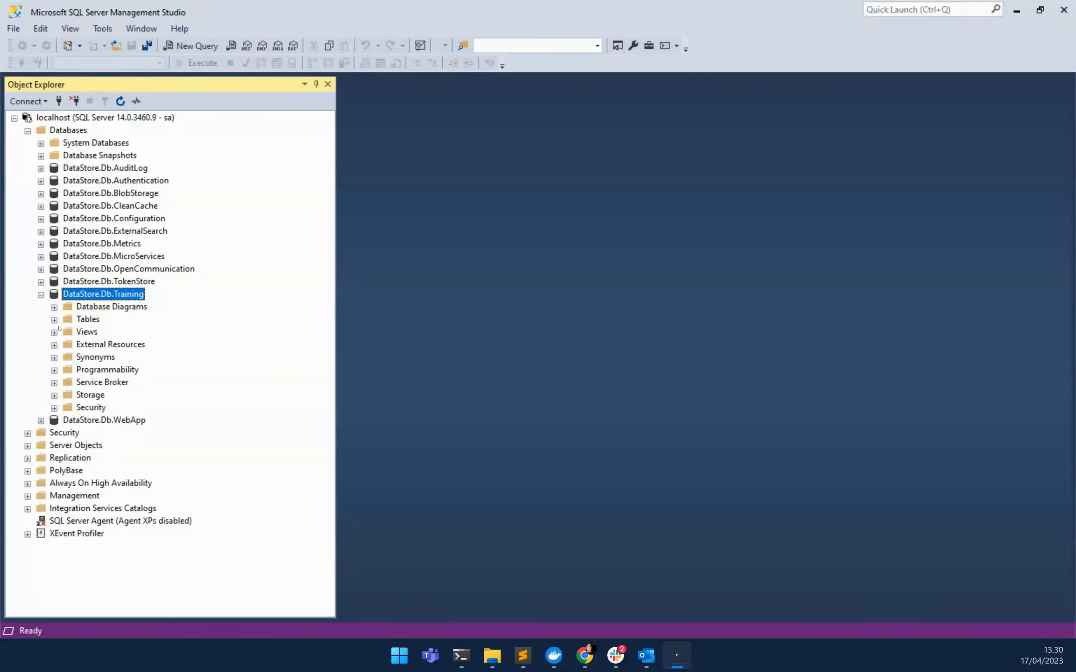
pyautogui.click(54, 320)
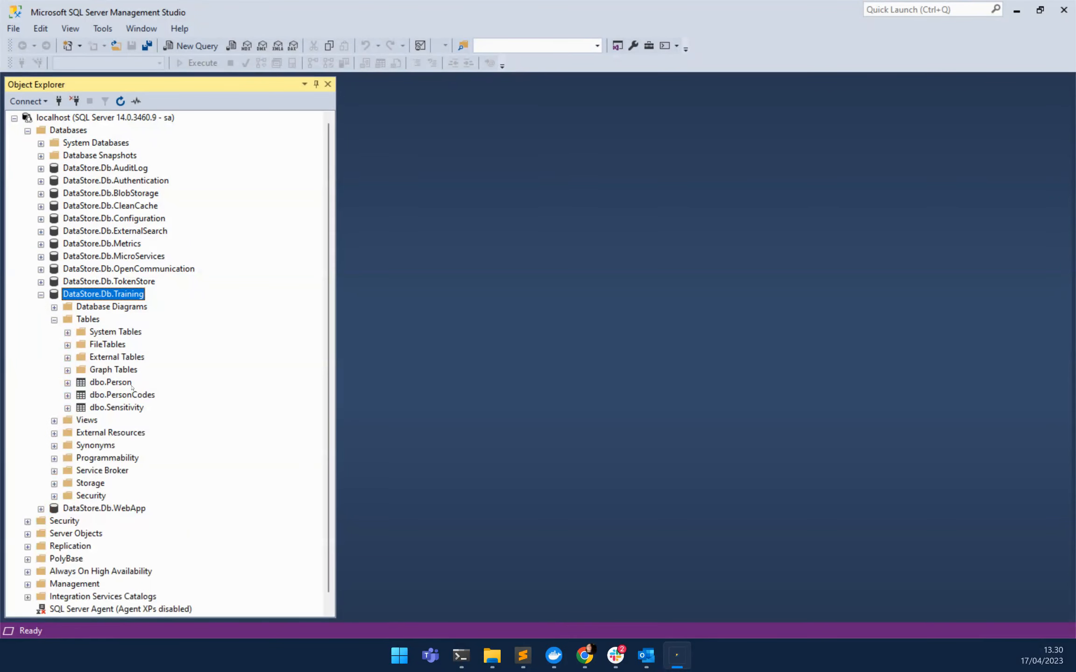
pyautogui.click(117, 388)
pyautogui.rightClick(118, 387)
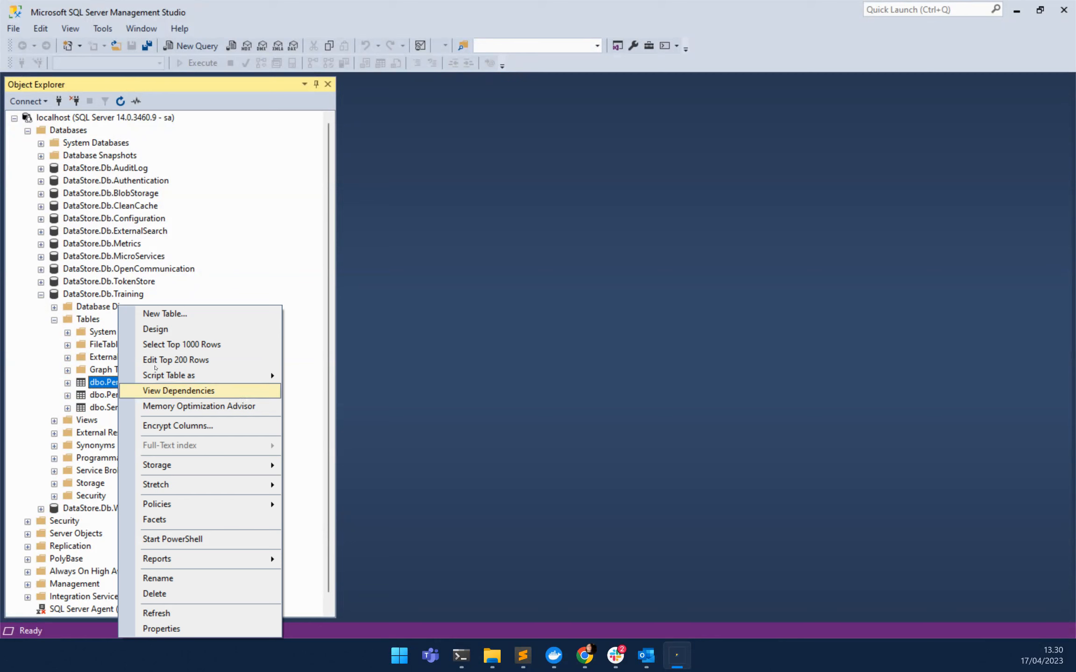
pyautogui.click(169, 343)
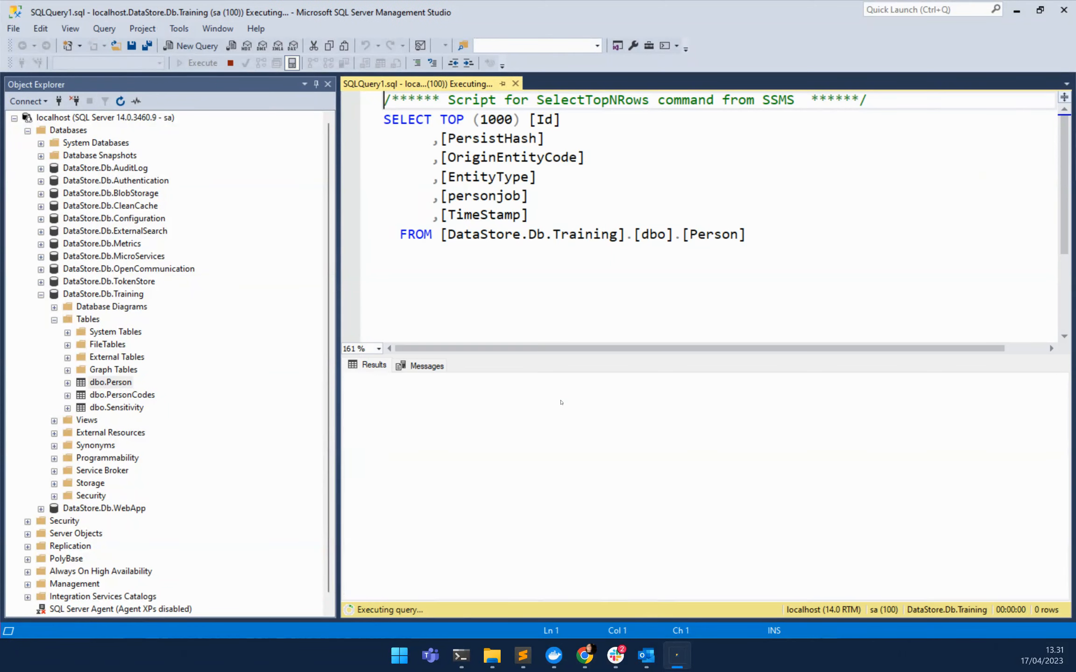
pyautogui.moveTo(974, 592); pyautogui.dragTo(1017, 590)
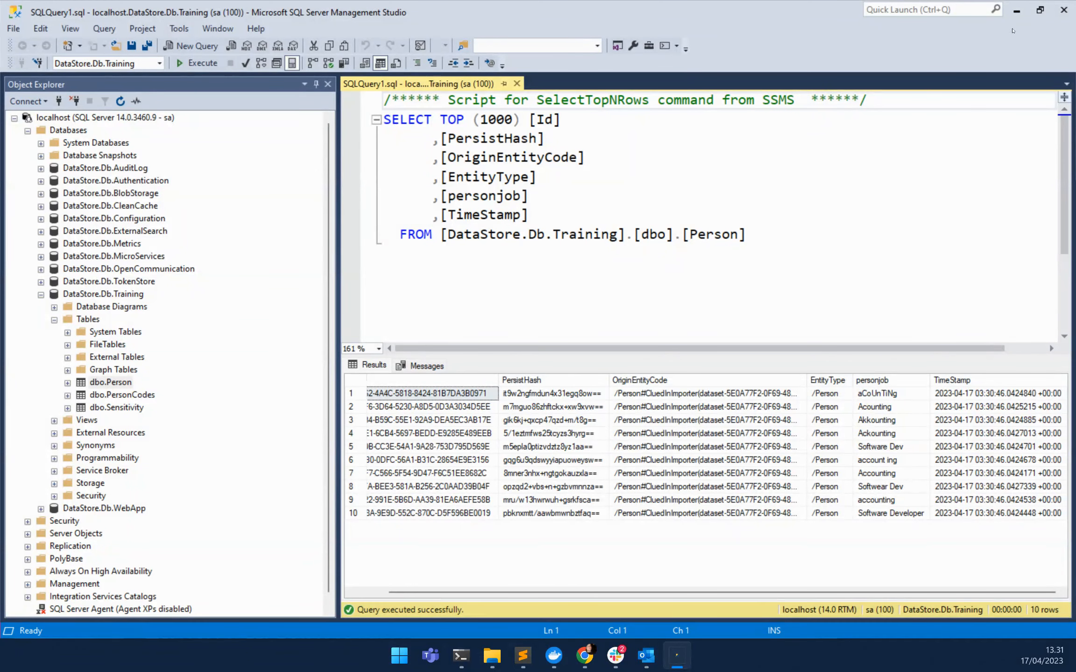
# Return to CluedIn, open the Fix Job Titles project for cleaning and collapse the OriginEntityCode column.
pyautogui.click(1016, 10)
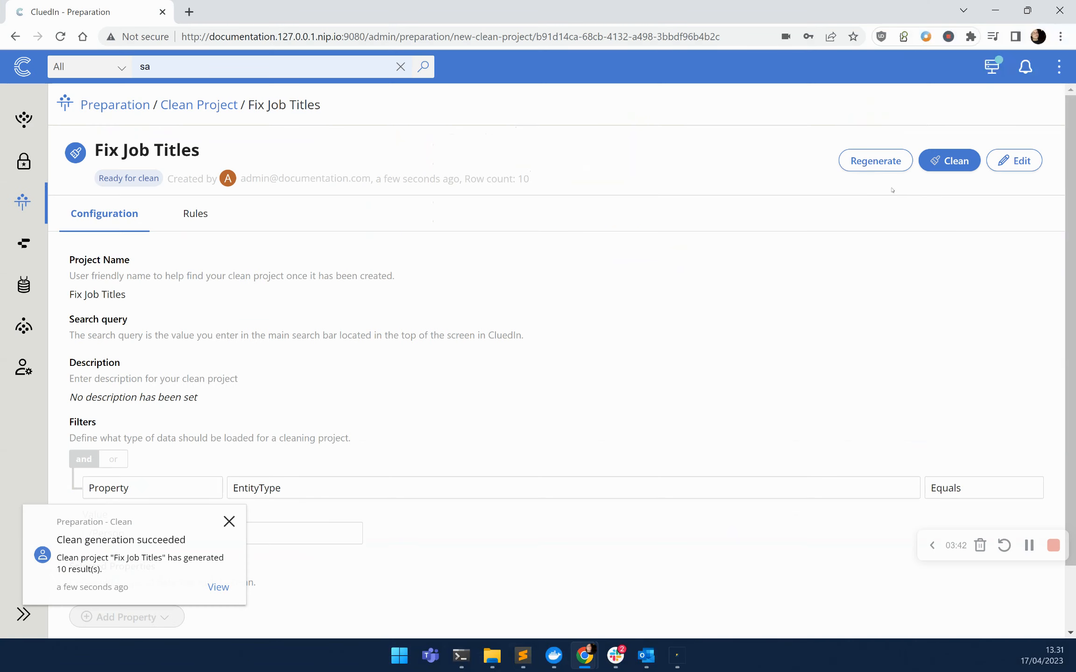
pyautogui.click(952, 163)
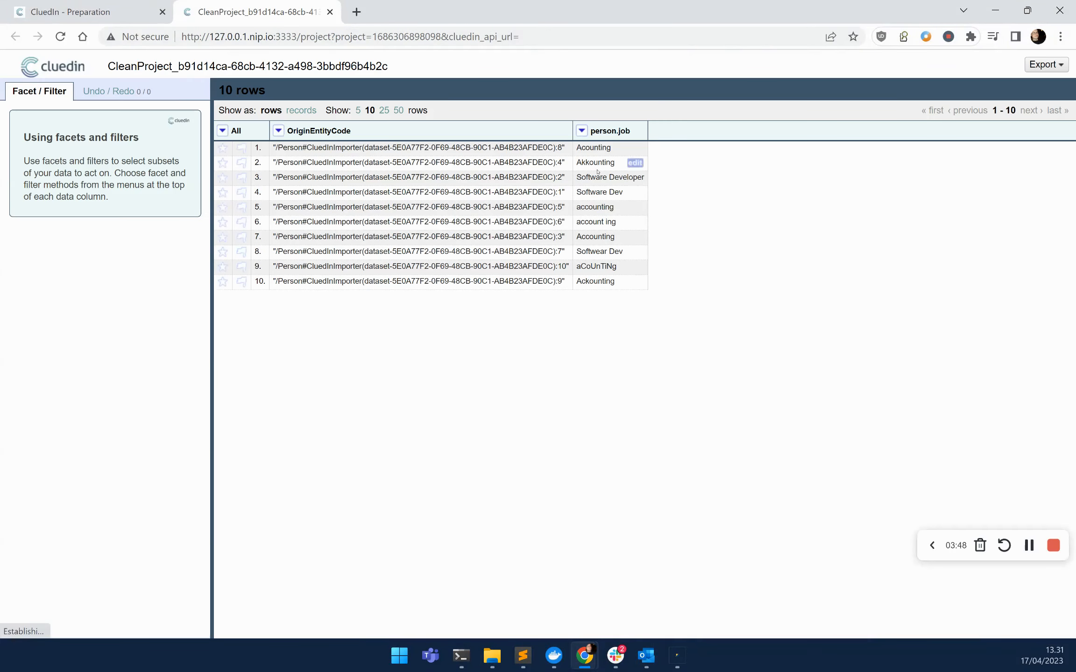
pyautogui.click(278, 131)
pyautogui.moveTo(297, 258)
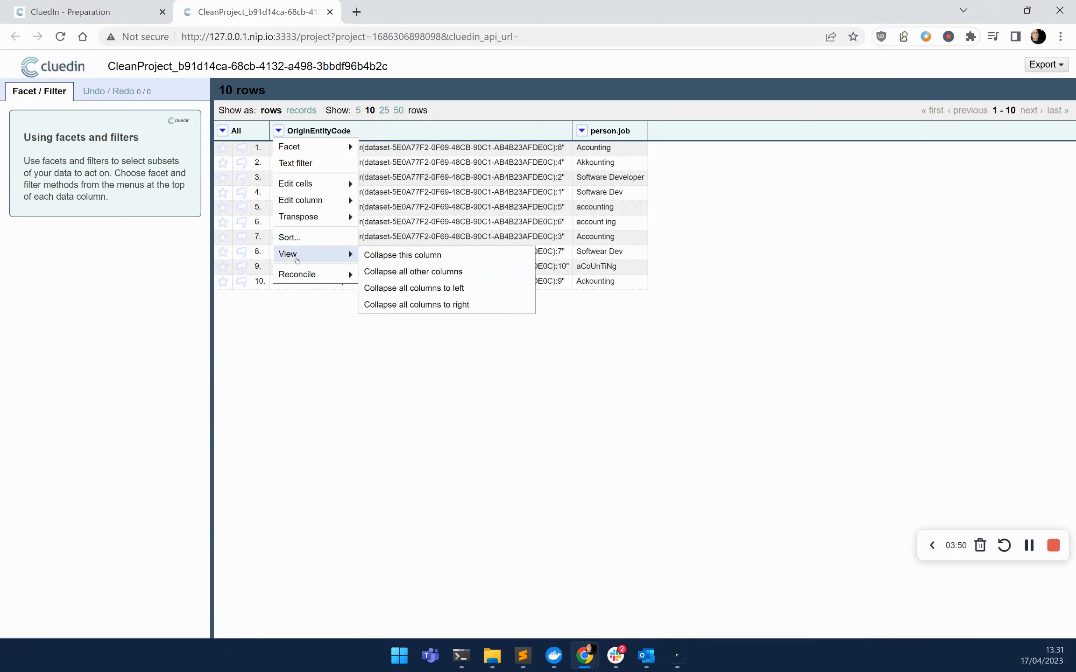
pyautogui.click(403, 255)
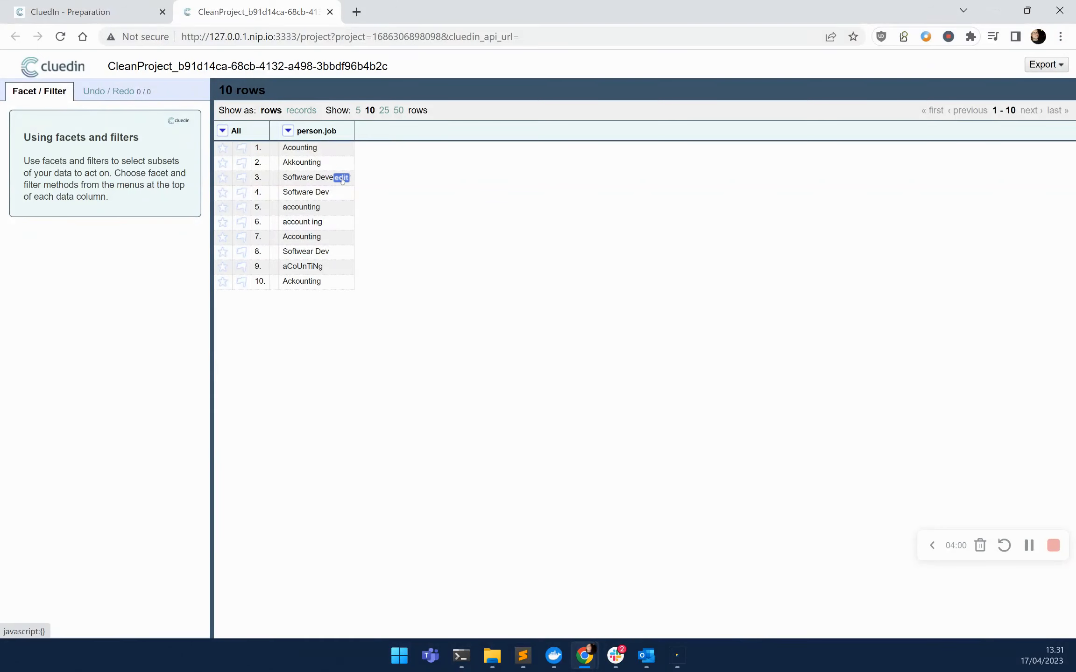
# Create a text facet on the person.job column.
pyautogui.click(289, 132)
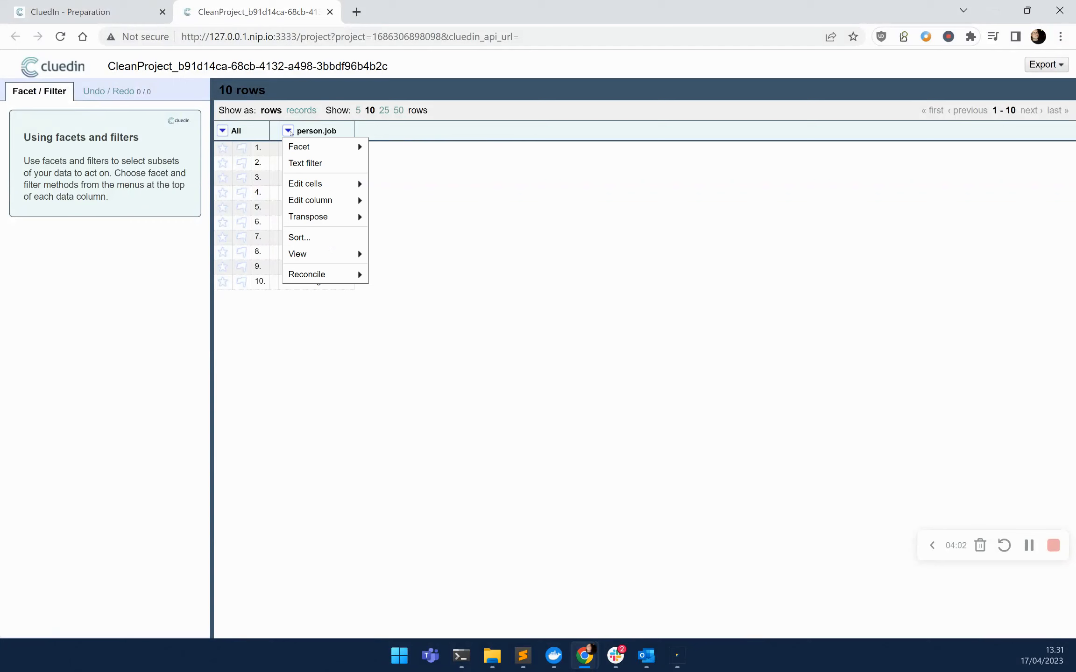
pyautogui.moveTo(293, 144)
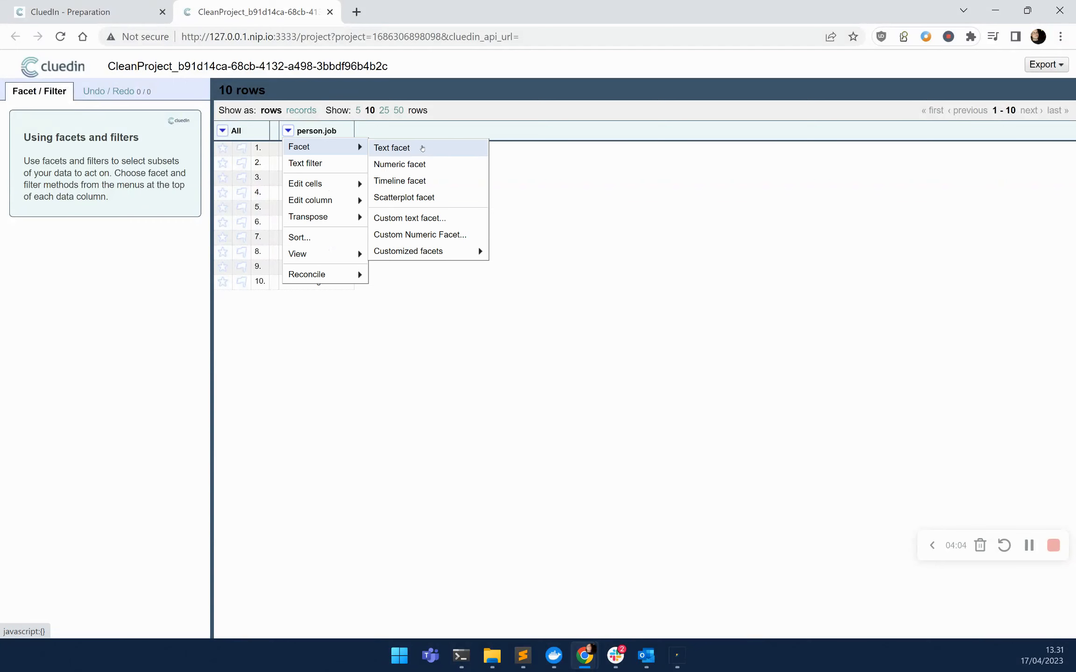
pyautogui.click(422, 148)
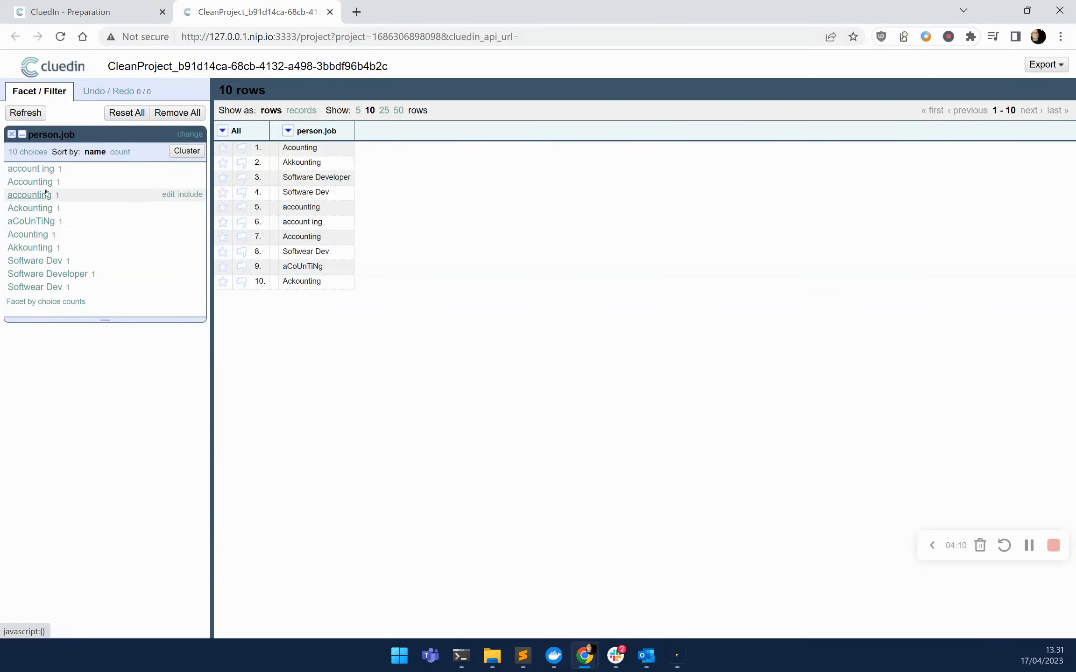
# Cluster the person.job values with the key collision method and the metaphone3 keying function.
pyautogui.click(189, 153)
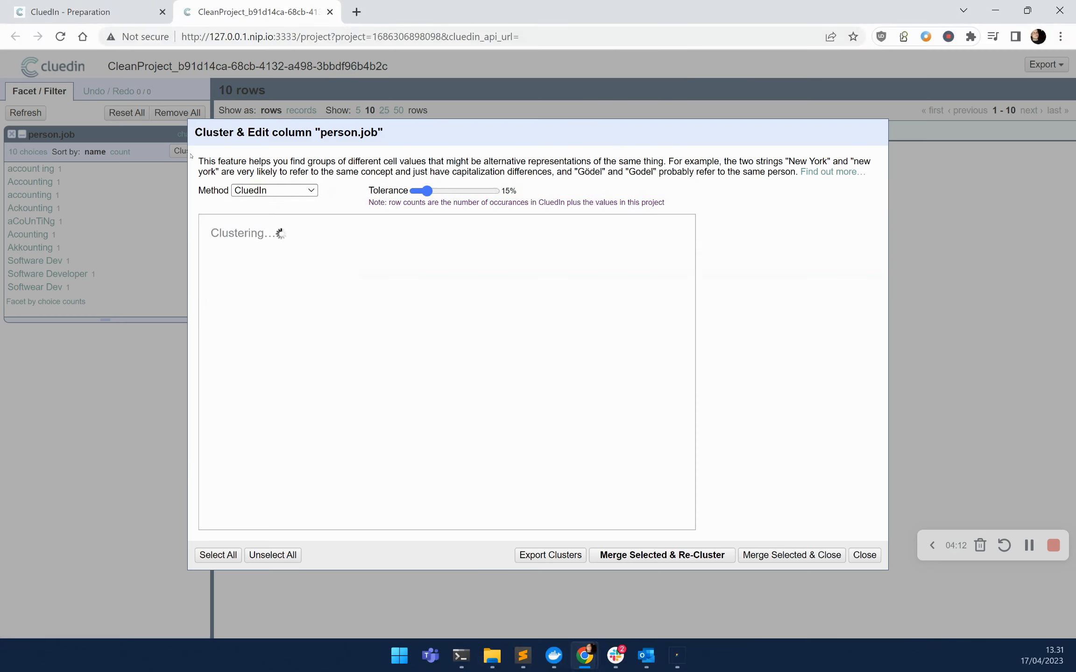
pyautogui.click(271, 190)
pyautogui.click(261, 202)
pyautogui.click(485, 191)
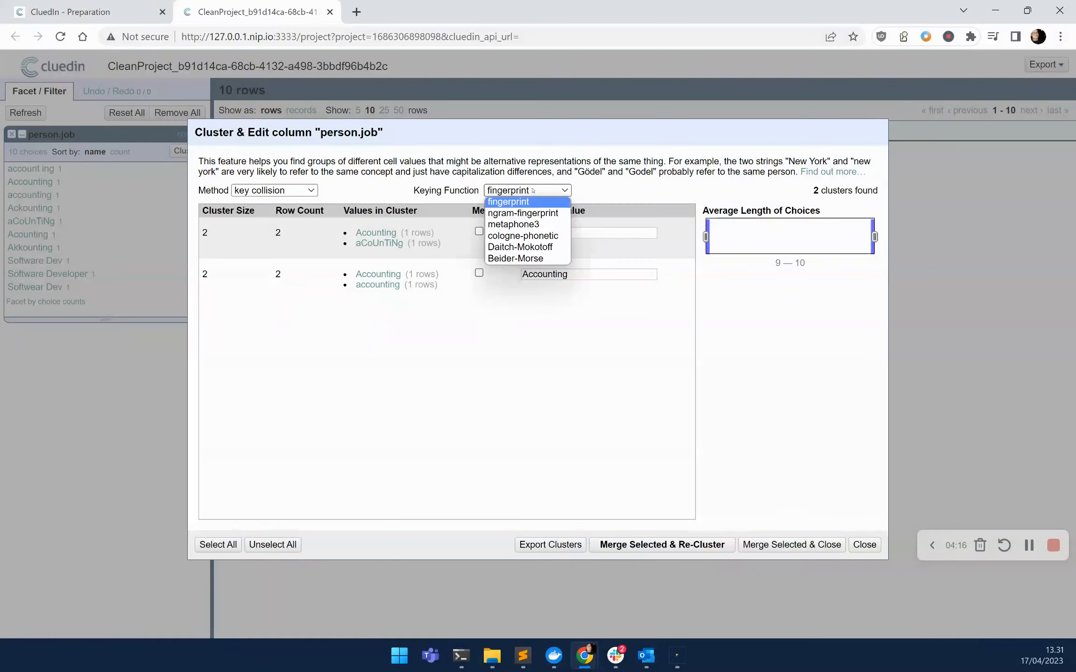
pyautogui.click(523, 227)
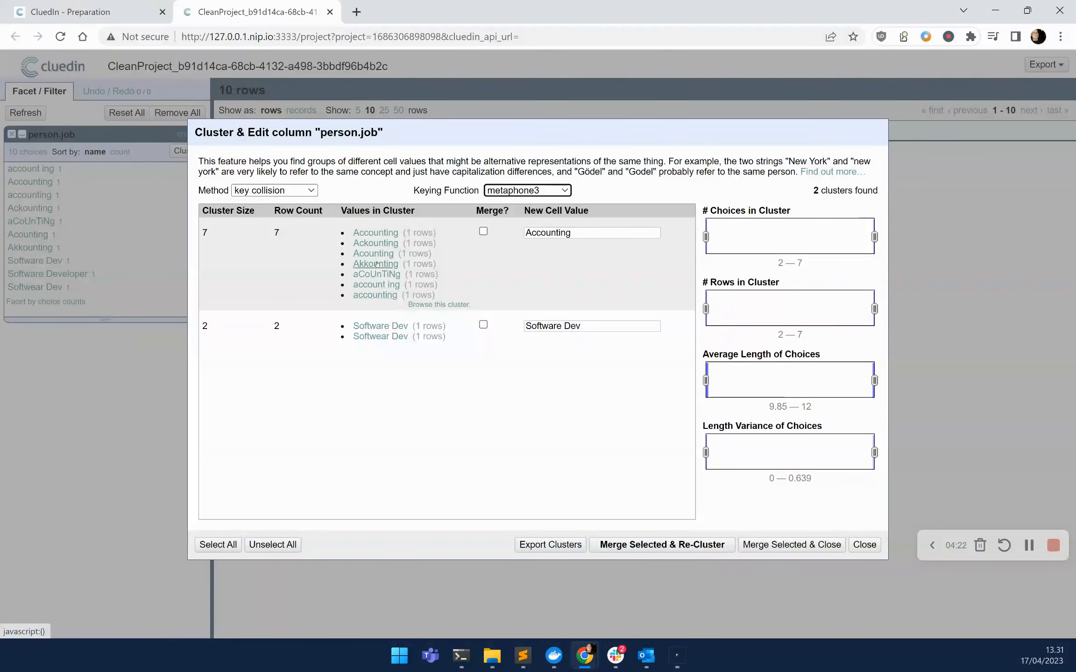
# Merge the suggested clusters into Accounting and Software Dev and re-cluster the person.job values.
pyautogui.doubleClick(568, 233)
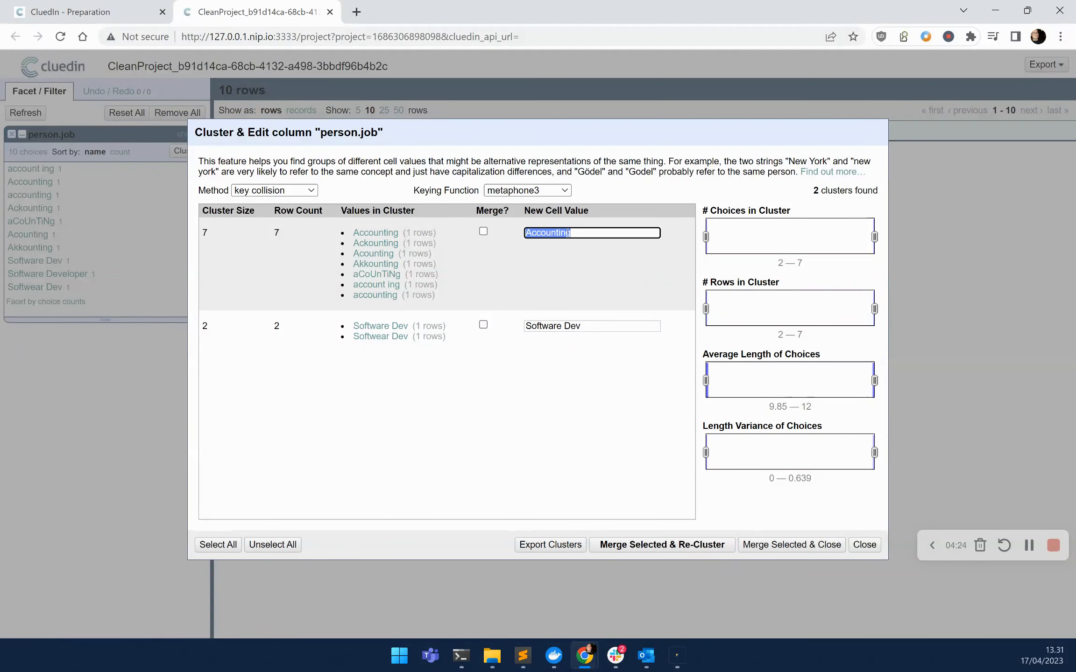
pyautogui.click(582, 257)
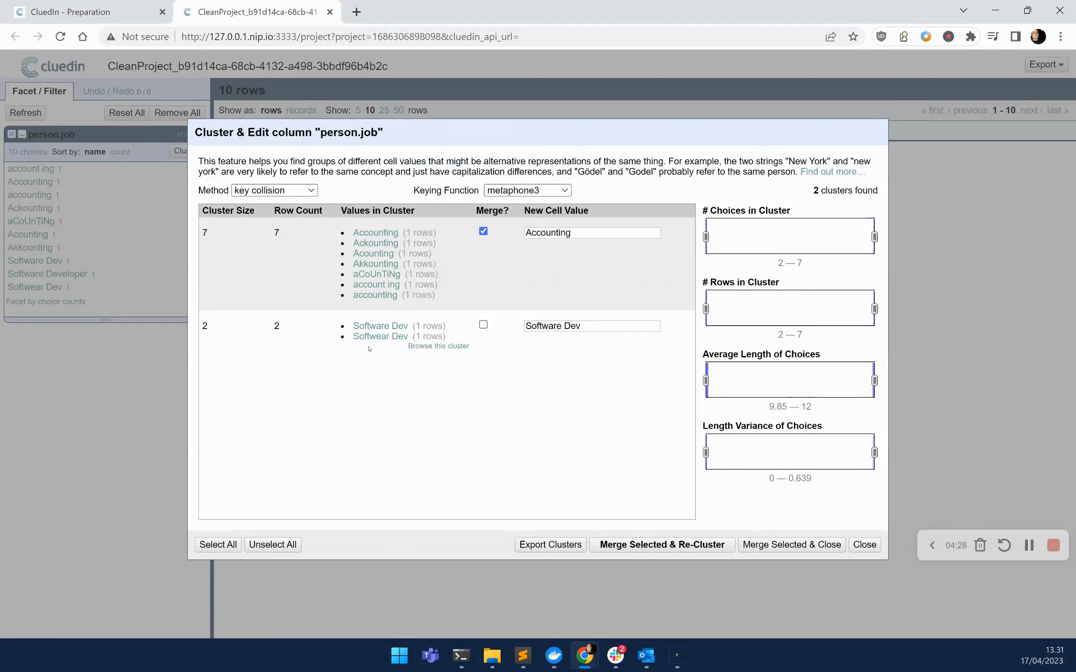
pyautogui.click(383, 326)
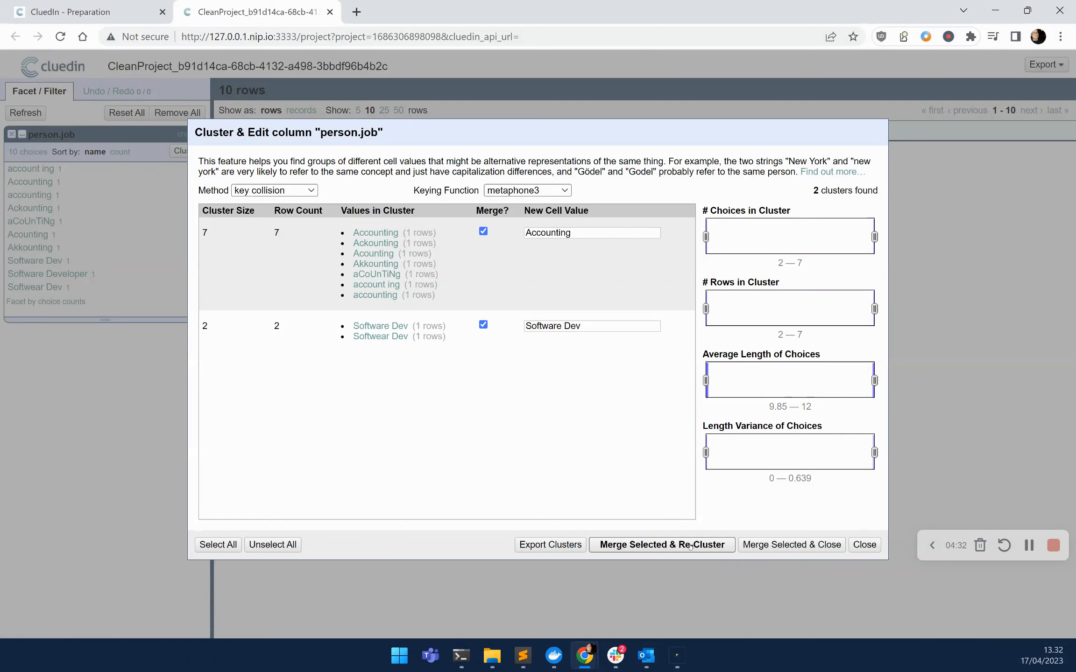
pyautogui.click(662, 545)
# Re-cluster person.job with the Daitch-Mokotoff keying function, merge the cluster into Software Developer and close the clustering dialog.
pyautogui.click(532, 190)
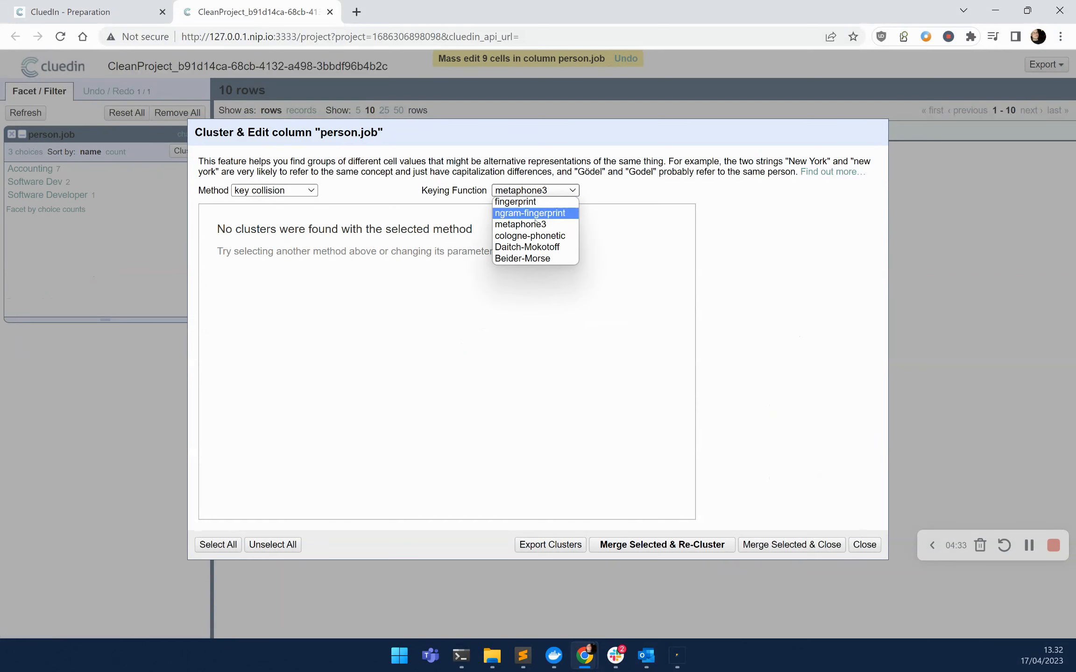
pyautogui.click(539, 246)
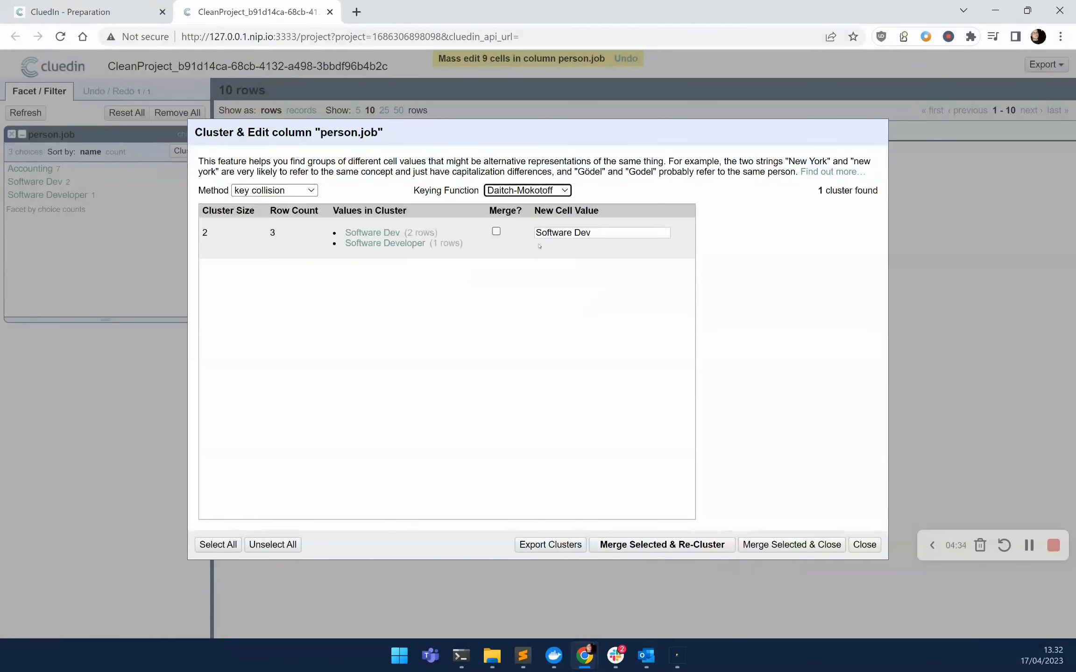
pyautogui.click(400, 249)
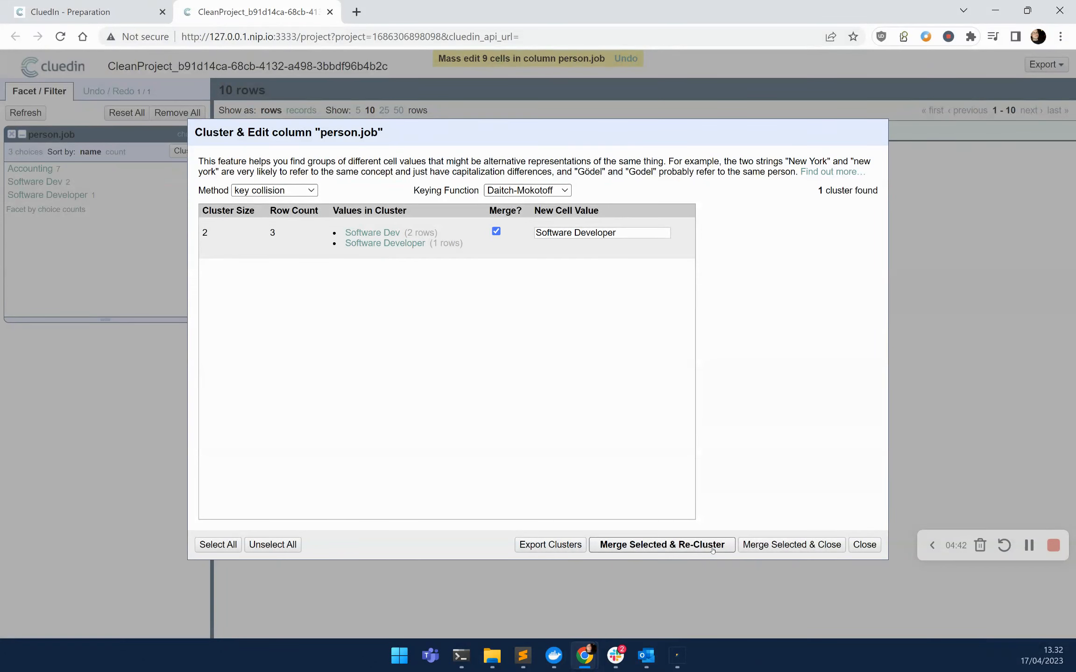
pyautogui.click(688, 545)
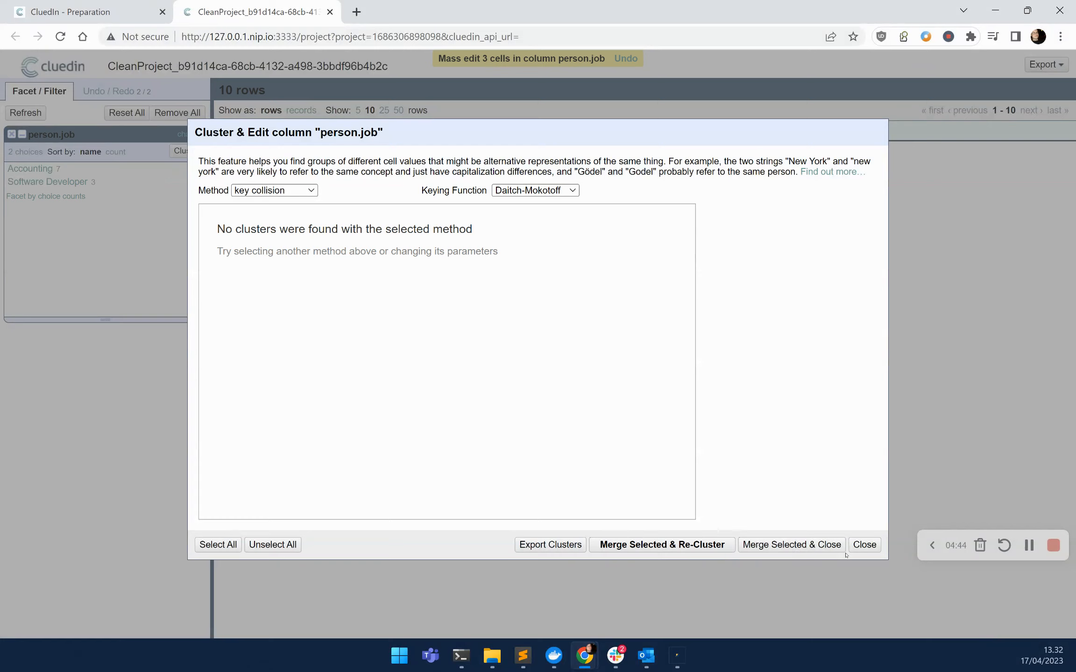
pyautogui.click(865, 545)
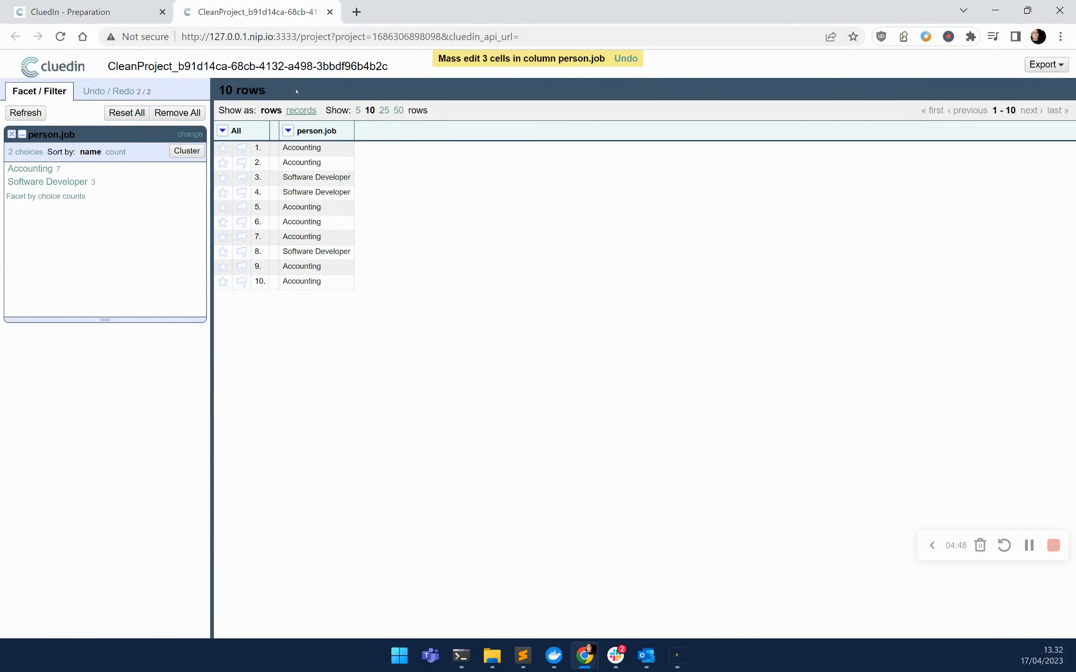
# Close the cleaning project tab and process the Fix Job Titles project with rules auto generation enabled.
pyautogui.click(331, 12)
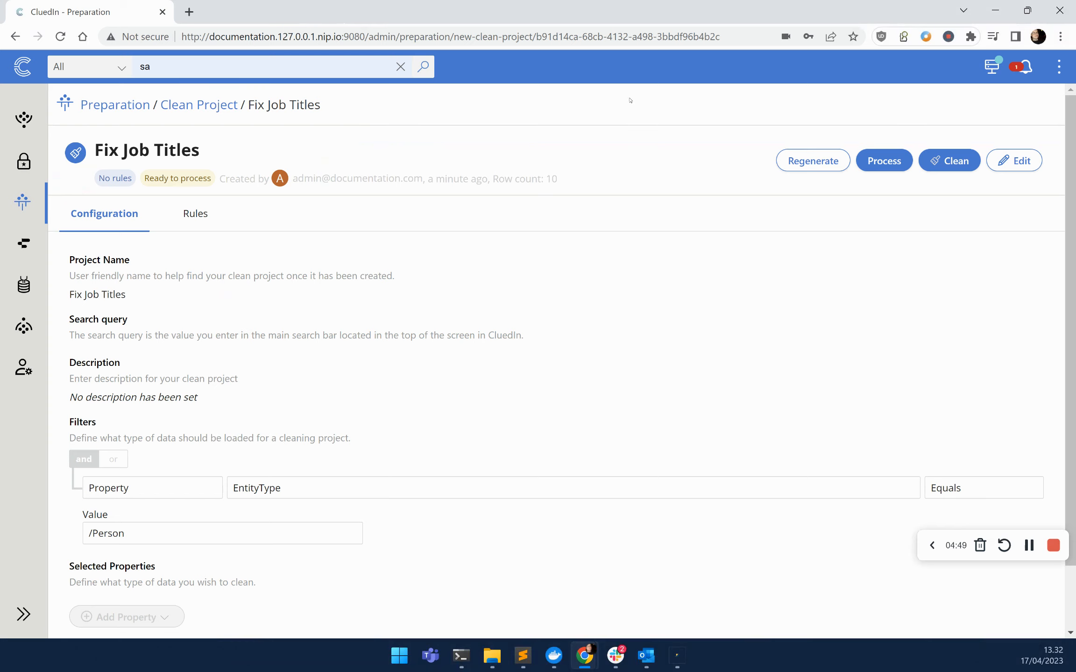
pyautogui.click(884, 161)
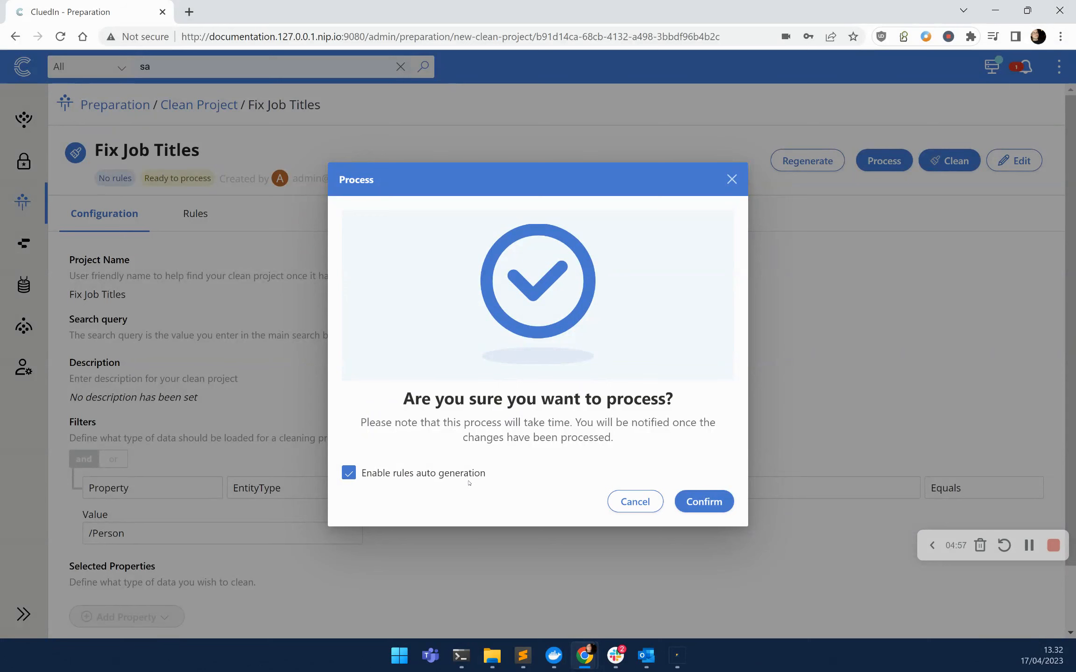
pyautogui.click(719, 508)
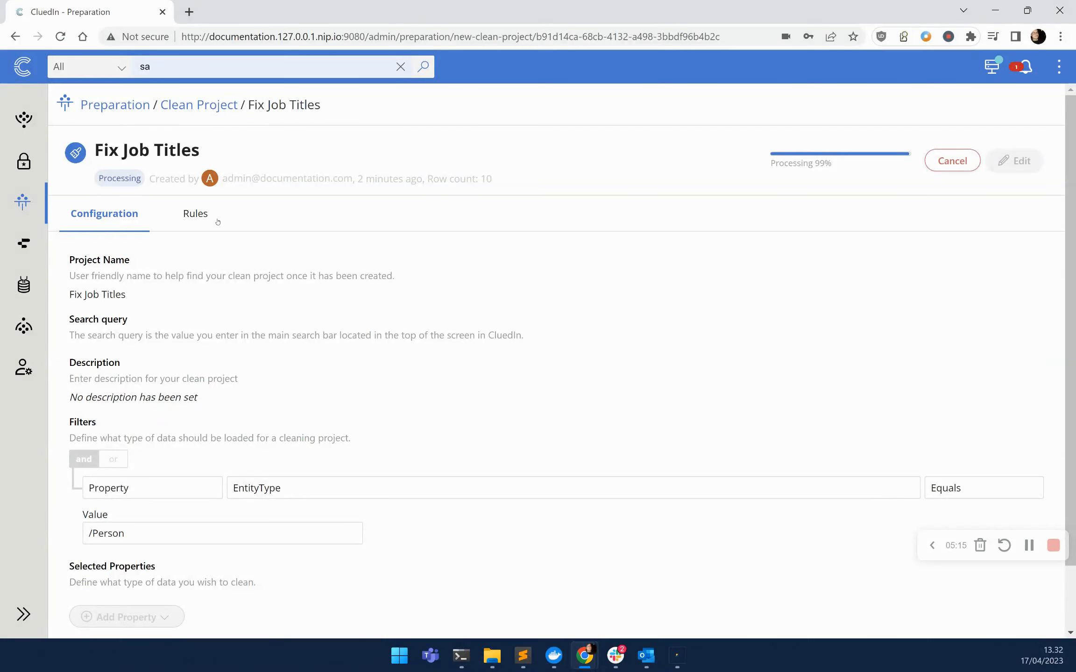
# Check the project's generated rules, and activate all of the person.job rules in Rule Builder.
pyautogui.click(204, 213)
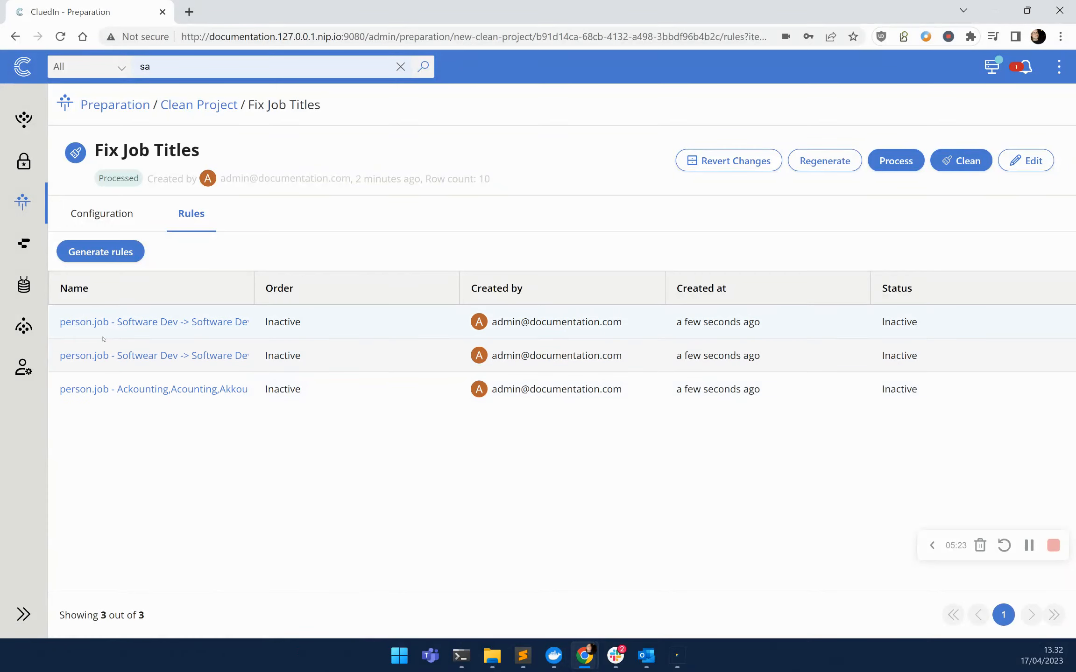
pyautogui.click(23, 285)
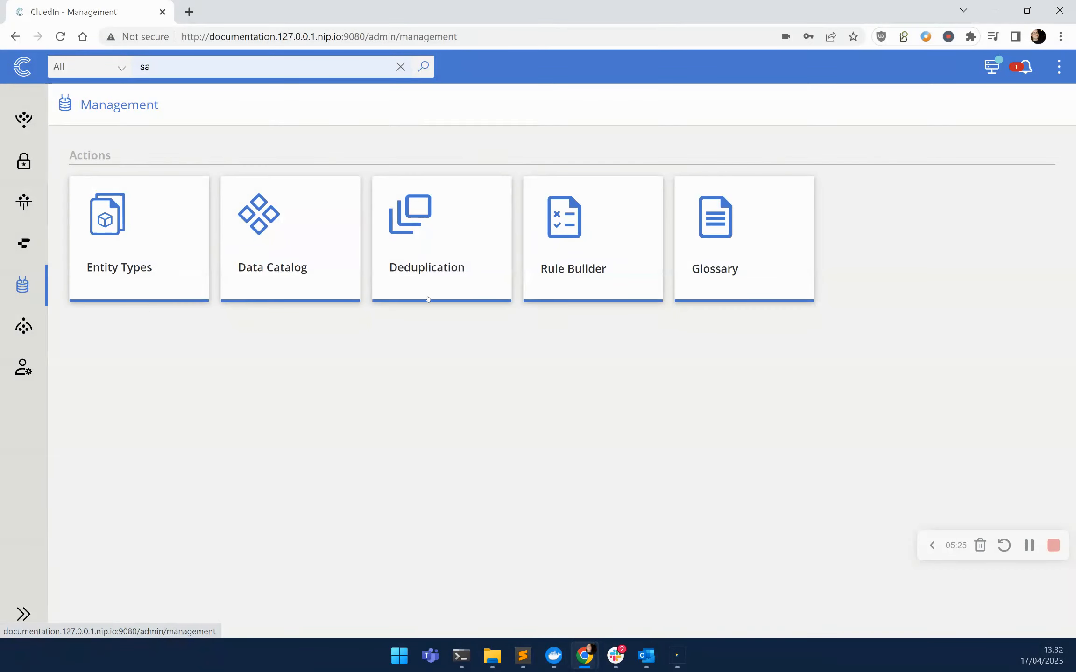
pyautogui.click(561, 273)
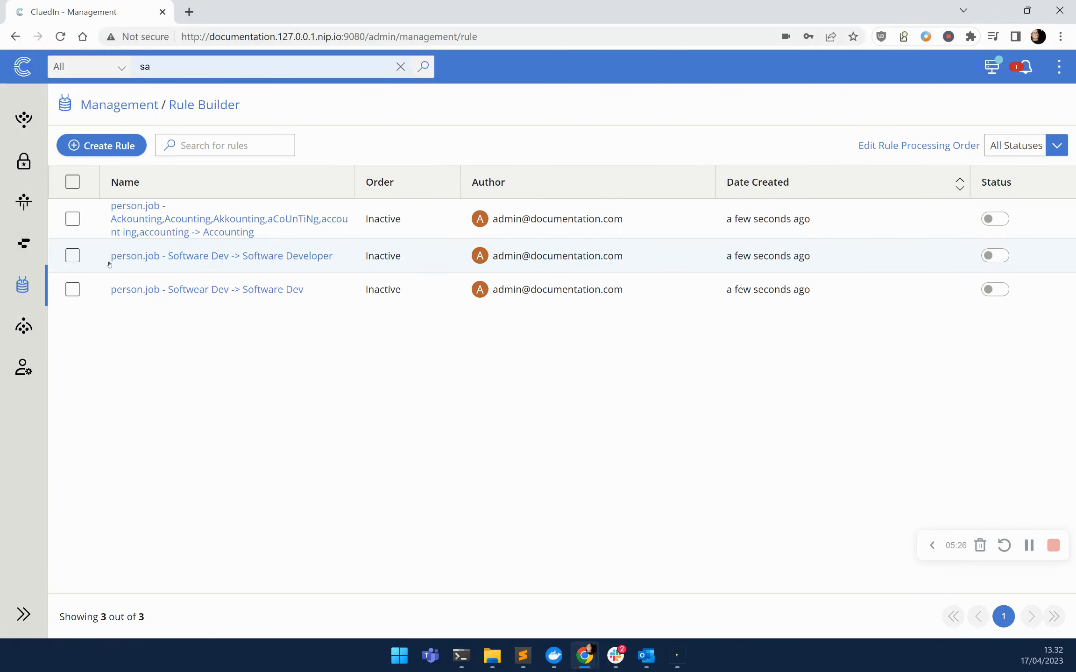
pyautogui.click(74, 182)
pyautogui.click(947, 181)
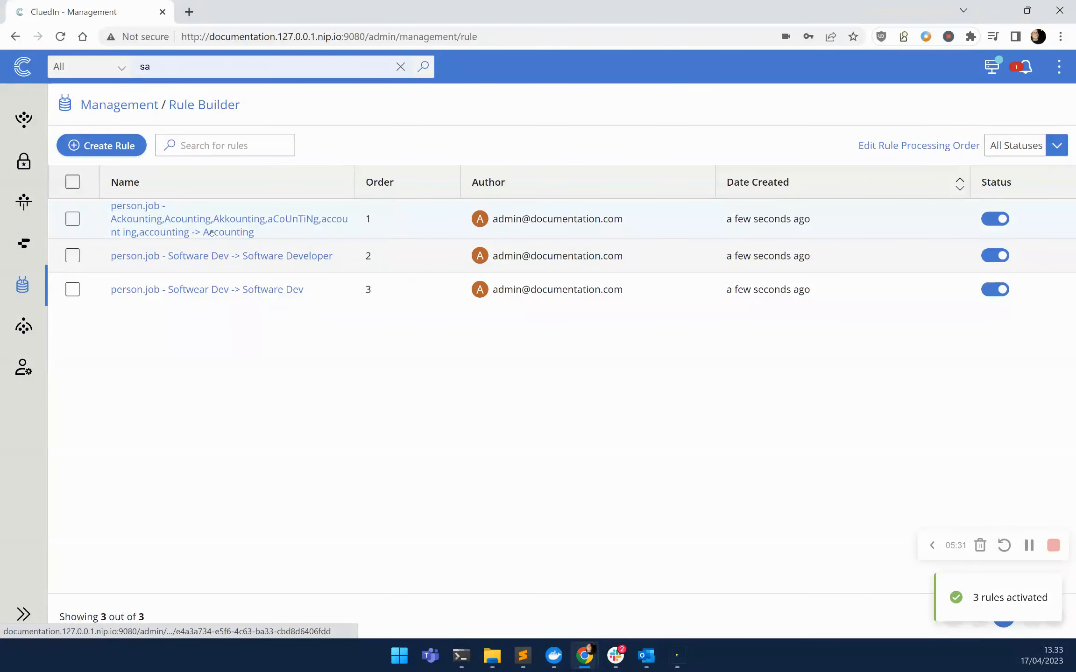
# Inspect the filter and the Set Software Developer action of the "Software Dev -> Software Developer" rule, leaving it without edits.
pyautogui.click(219, 256)
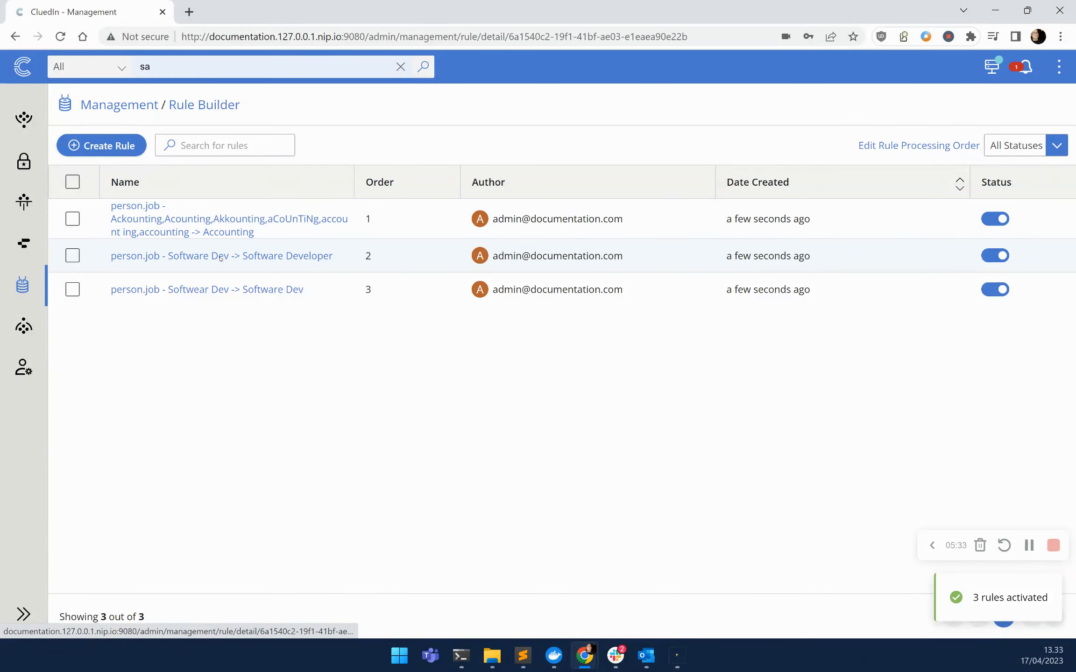
pyautogui.scroll(-1, 271, 439)
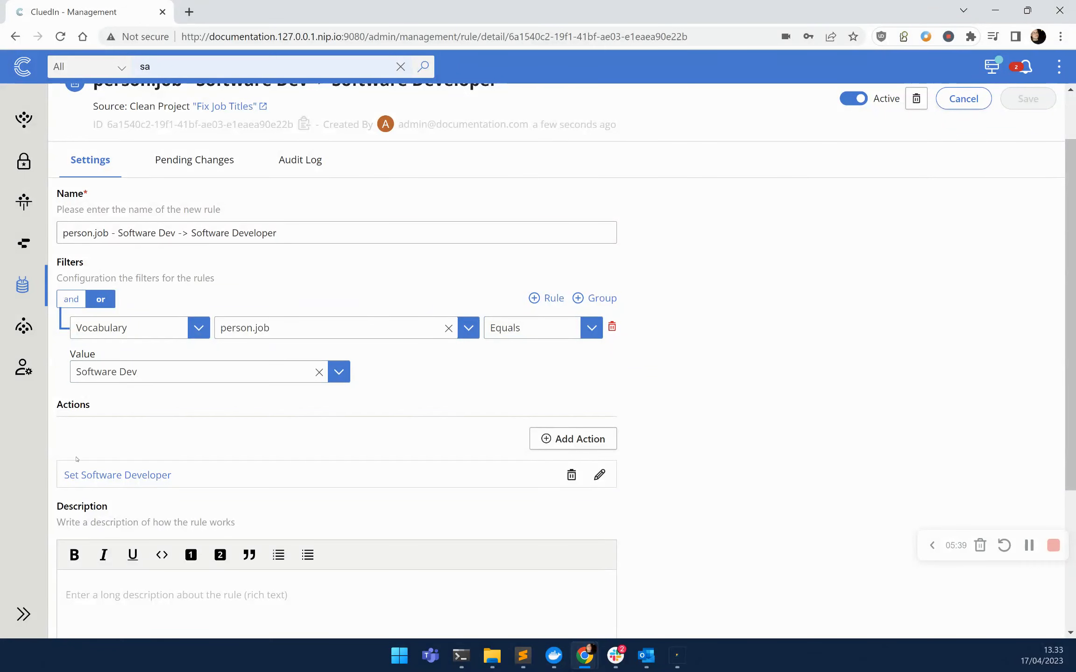
pyautogui.click(600, 475)
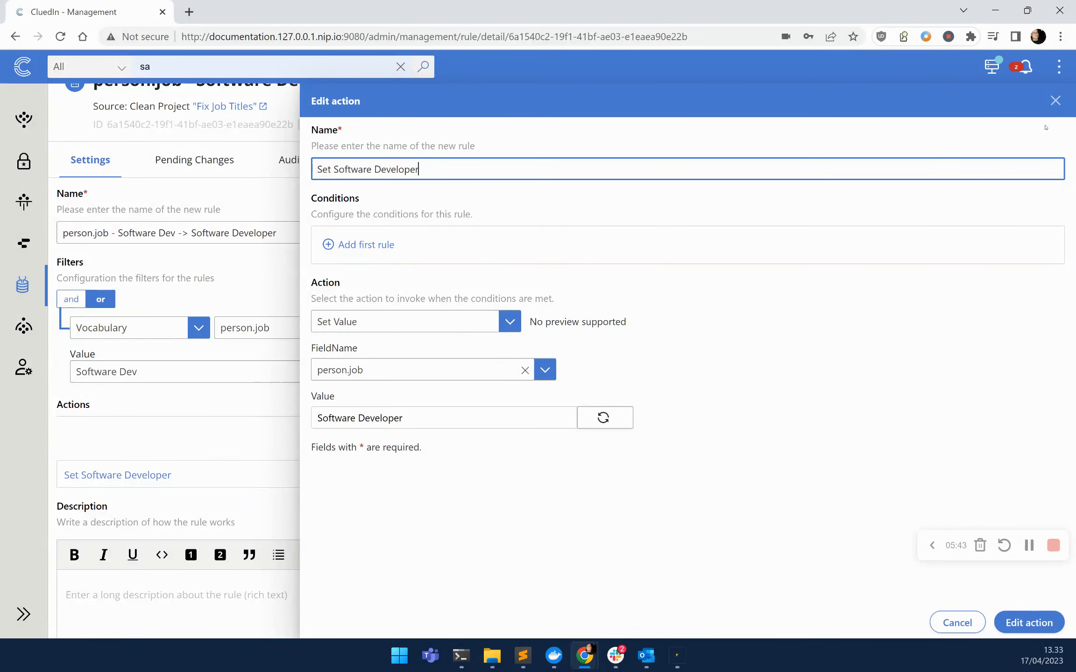
pyautogui.click(1056, 101)
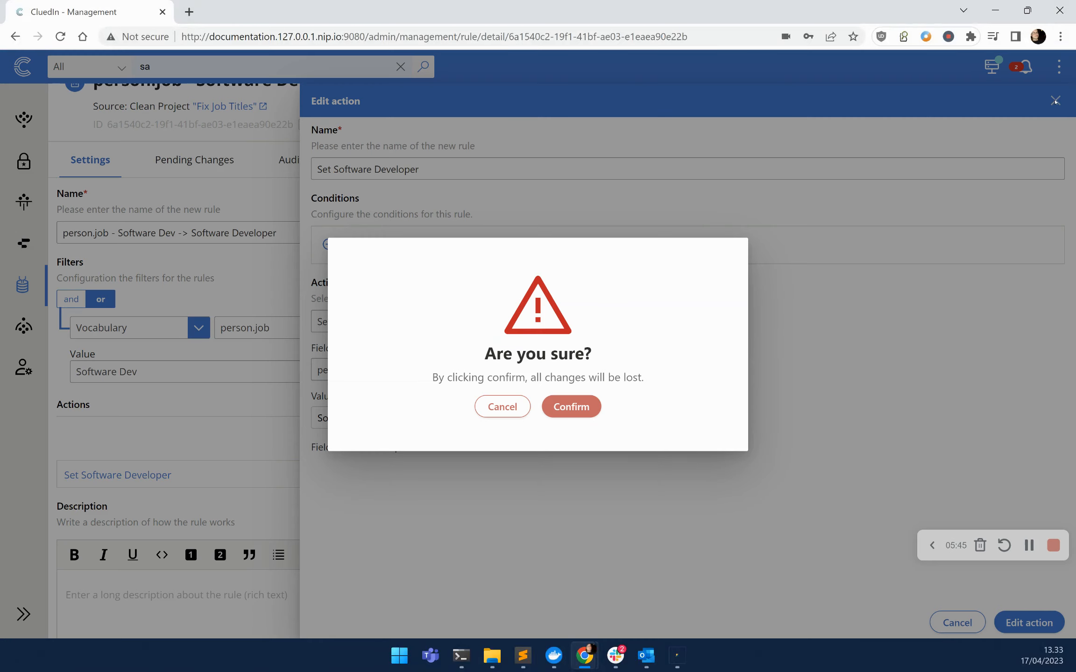
pyautogui.click(599, 398)
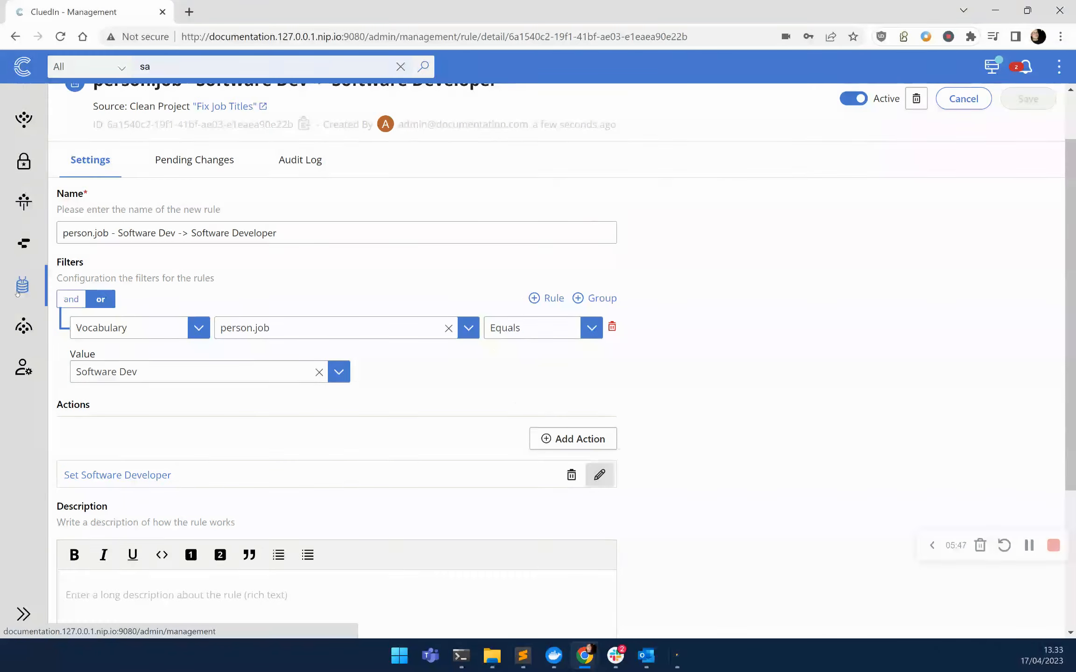
pyautogui.click(17, 293)
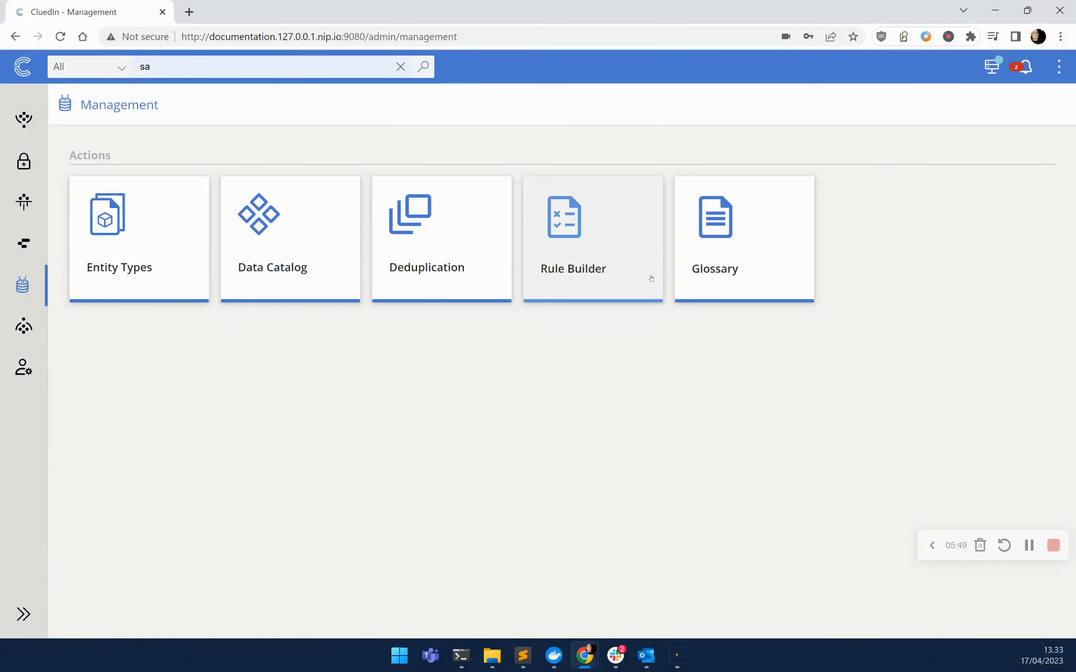
# Switch to SQL Server Management Studio, rerun the dbo.Person query and check the personjob values.
pyautogui.click(685, 660)
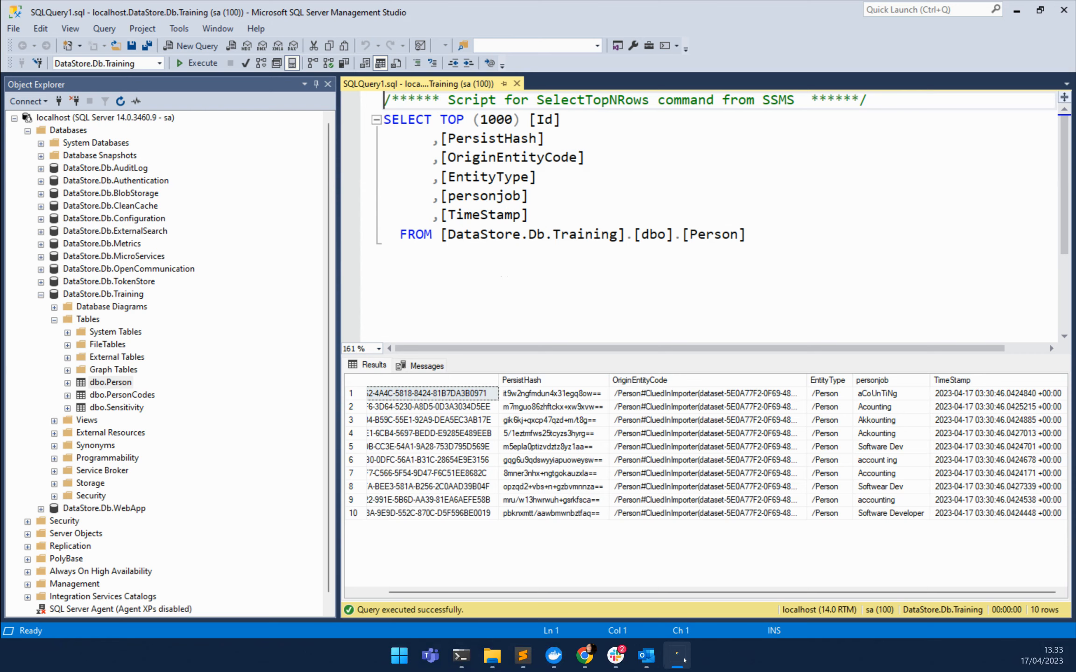
pyautogui.press('F5')
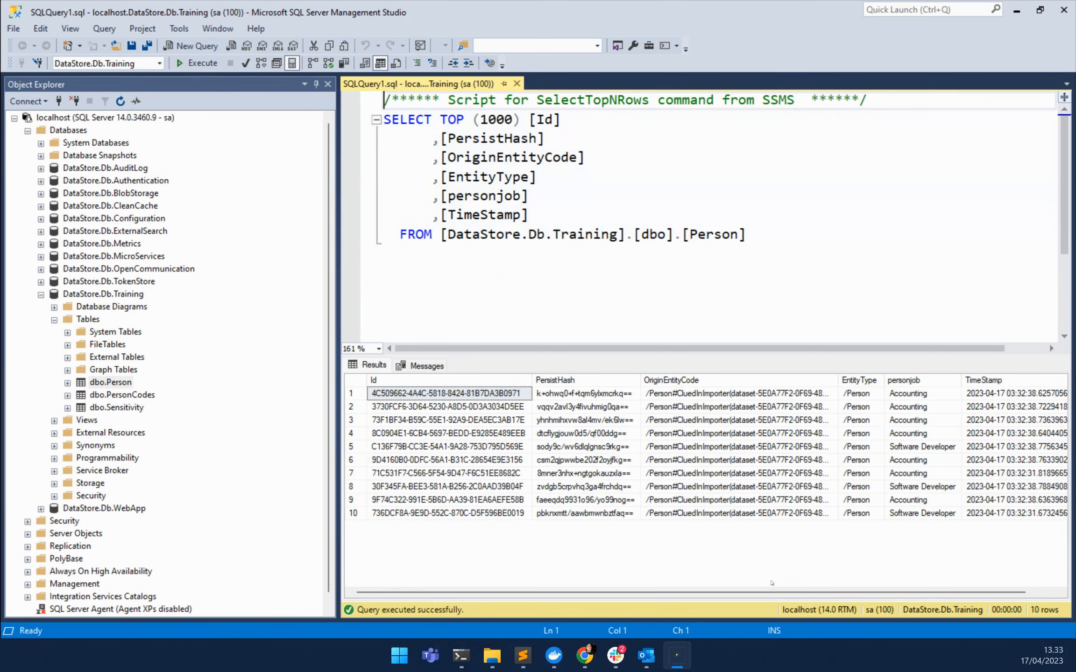
pyautogui.moveTo(920, 514); pyautogui.dragTo(916, 392)
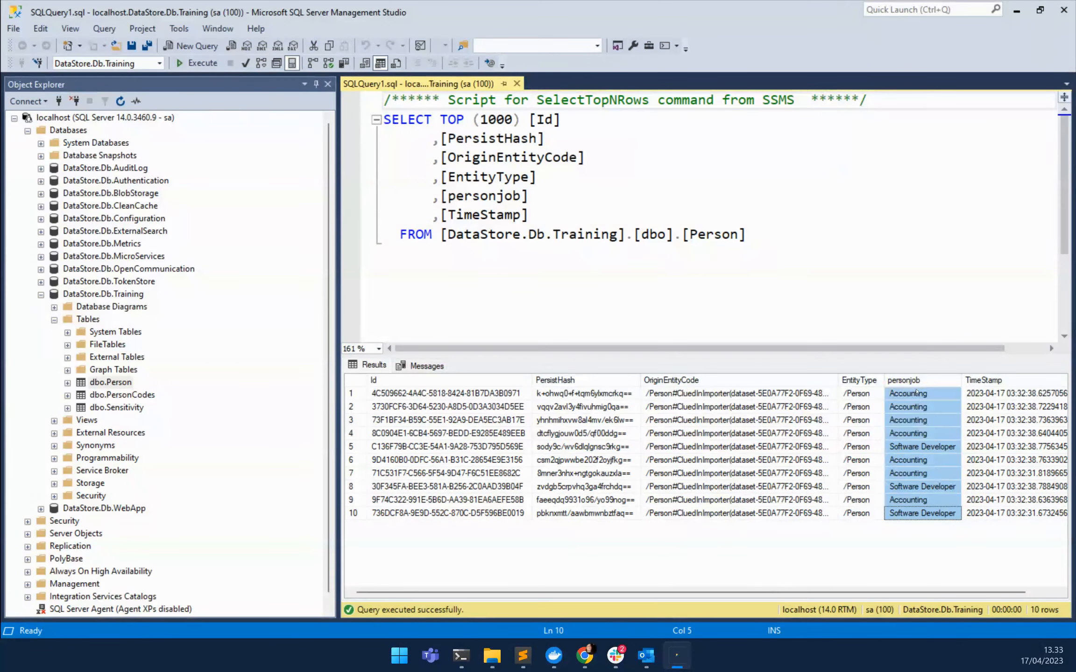
# Return to CluedIn and open the ContactsAddLater.csv data set from the Data source group to preview its rows.
pyautogui.click(1016, 10)
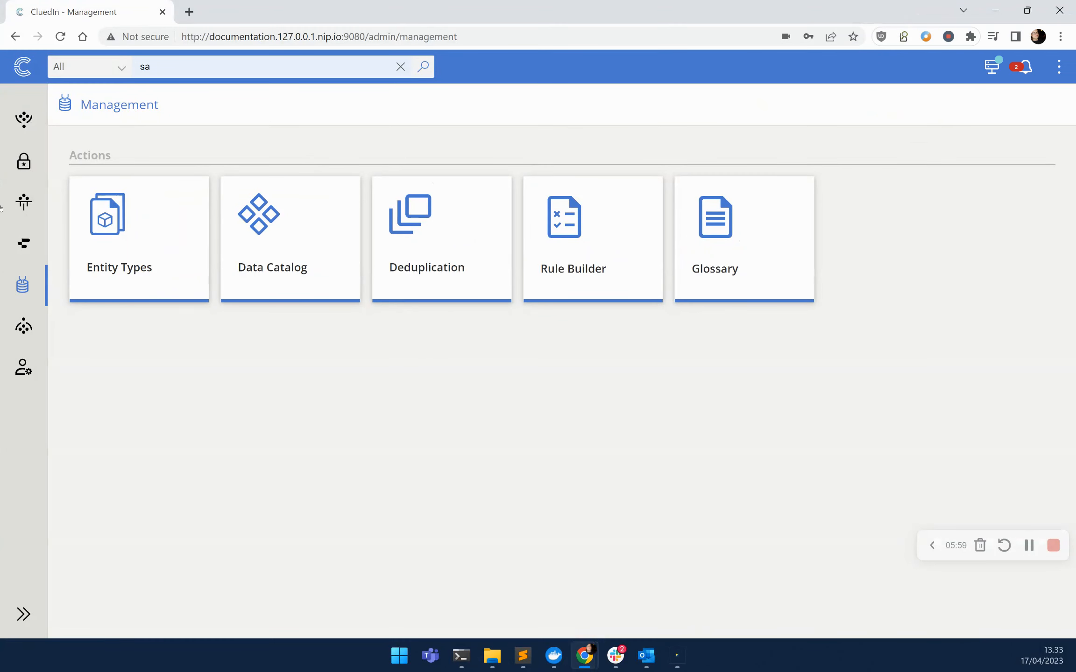
pyautogui.click(25, 123)
pyautogui.click(504, 219)
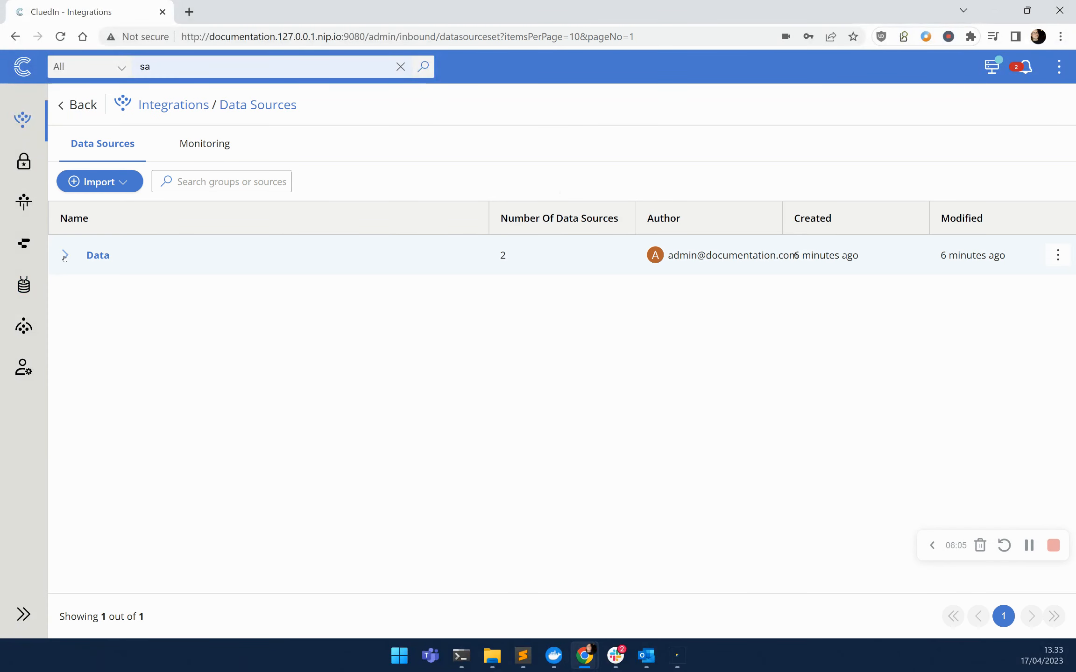
pyautogui.click(67, 262)
pyautogui.click(179, 296)
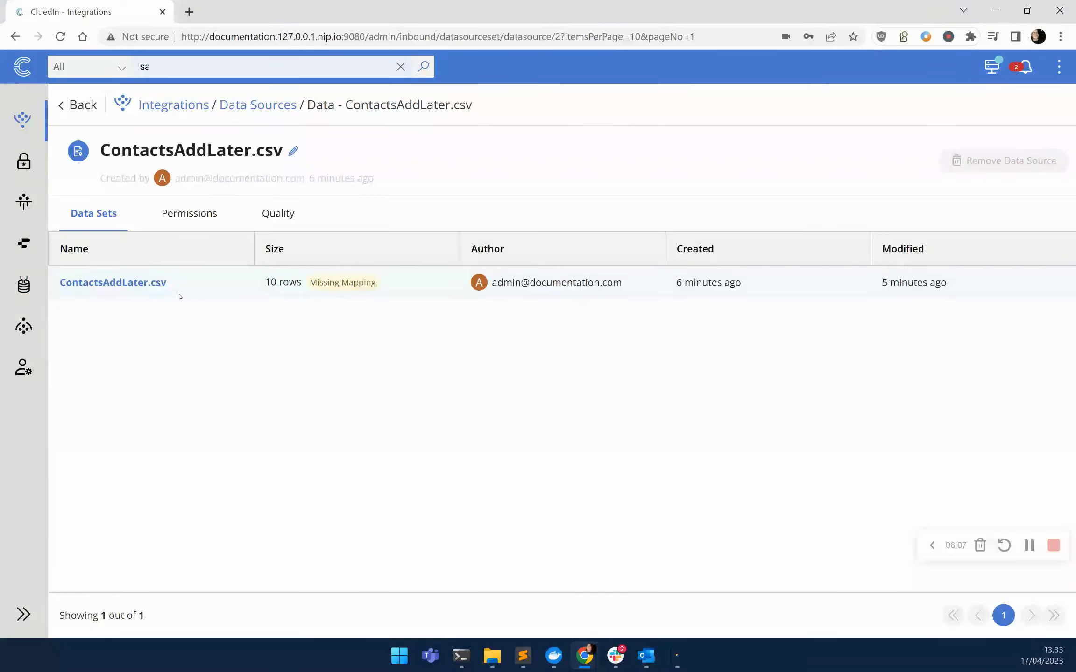
pyautogui.click(125, 288)
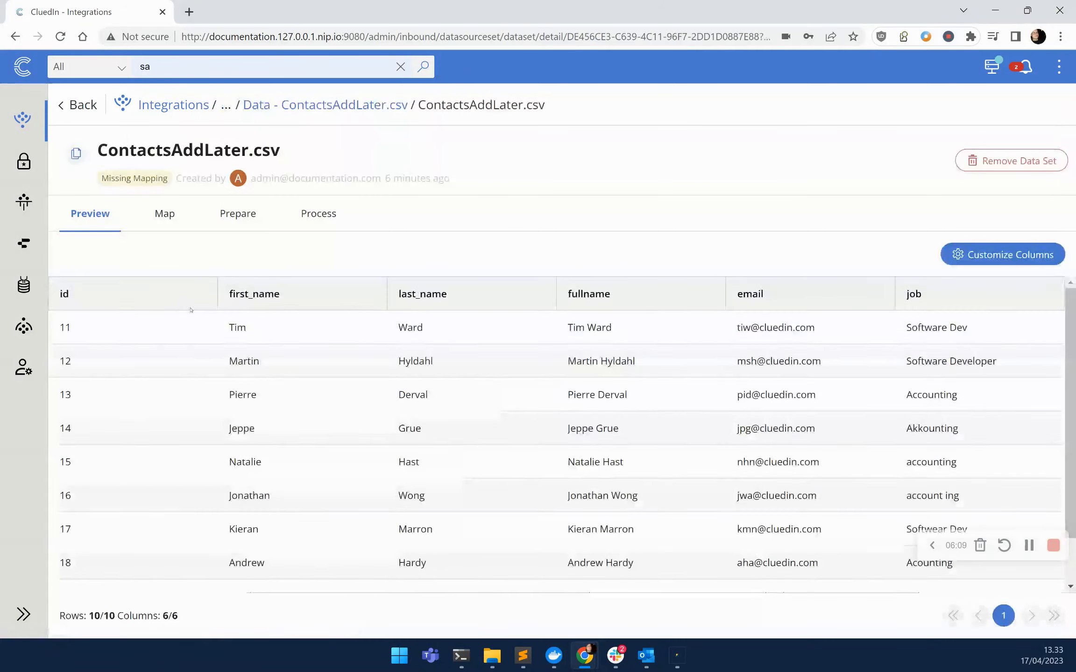
pyautogui.scroll(-2, 310, 382)
pyautogui.scroll(1, 310, 382)
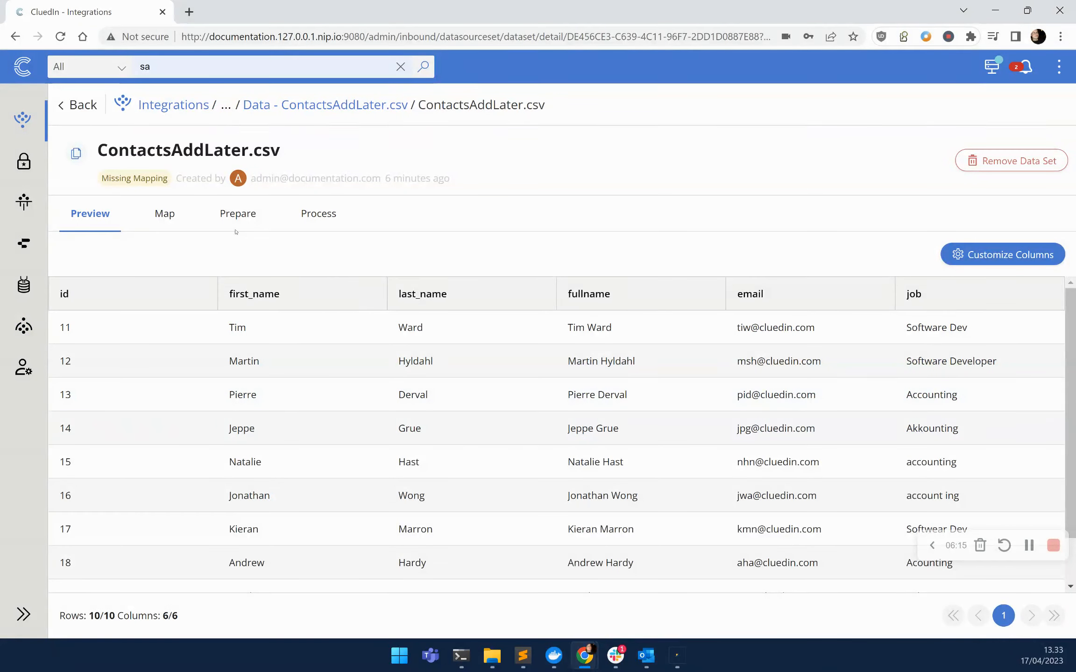
# Create a mapping for ContactsAddLater.csv by reusing the existing "auto-generated for Contacts.csv" mapping, with Contacts.csv as the base data set.
pyautogui.click(183, 212)
pyautogui.click(562, 499)
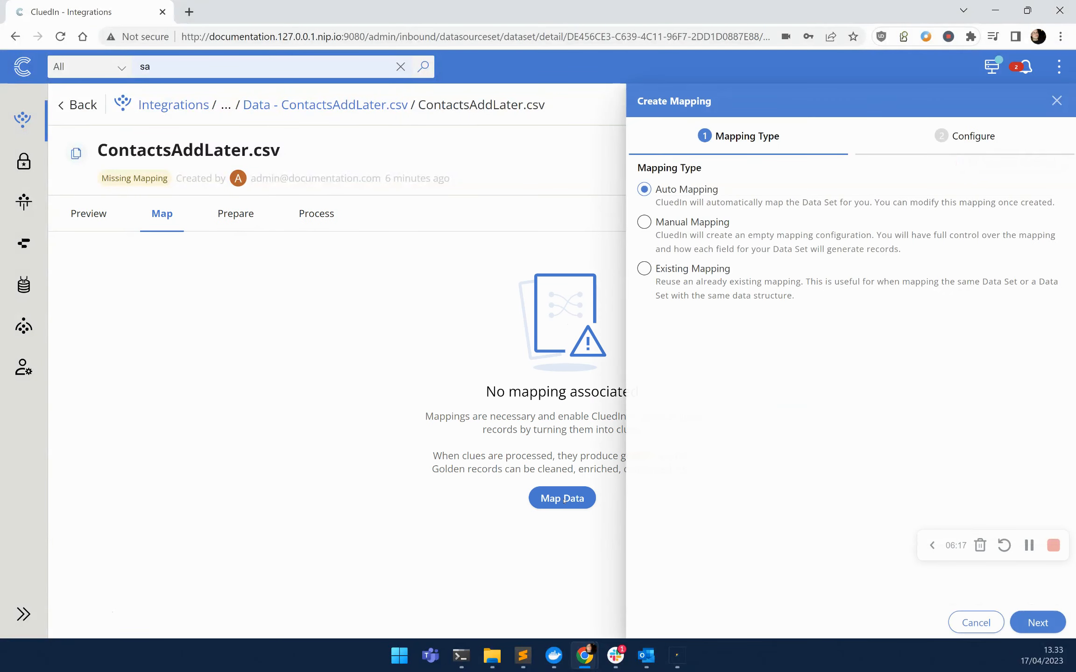
pyautogui.click(643, 268)
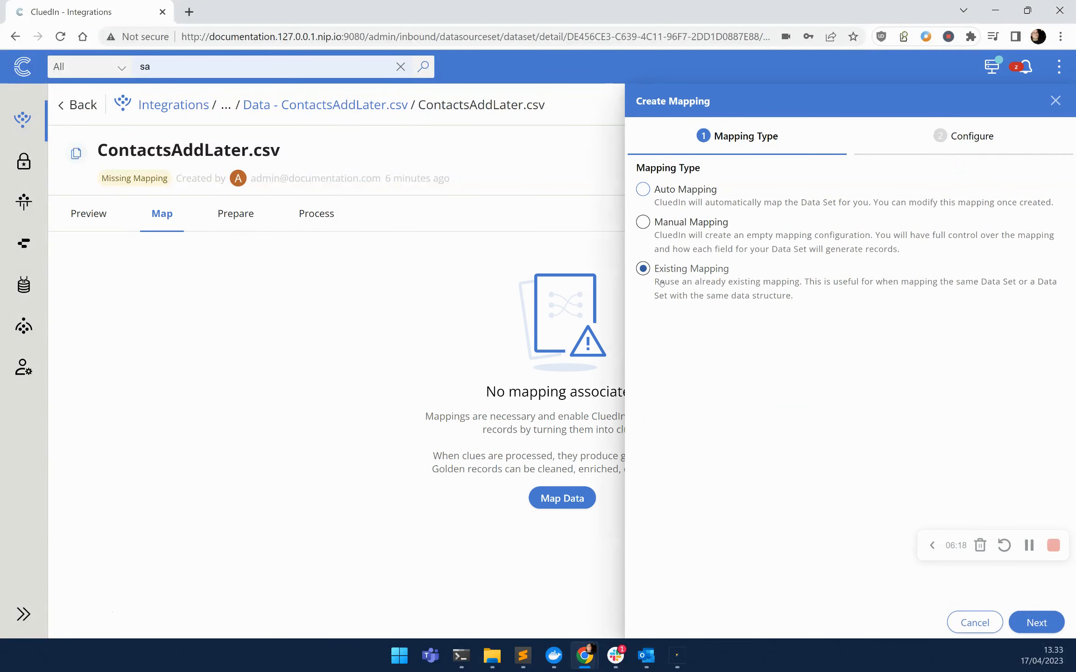
pyautogui.click(1036, 623)
pyautogui.click(760, 209)
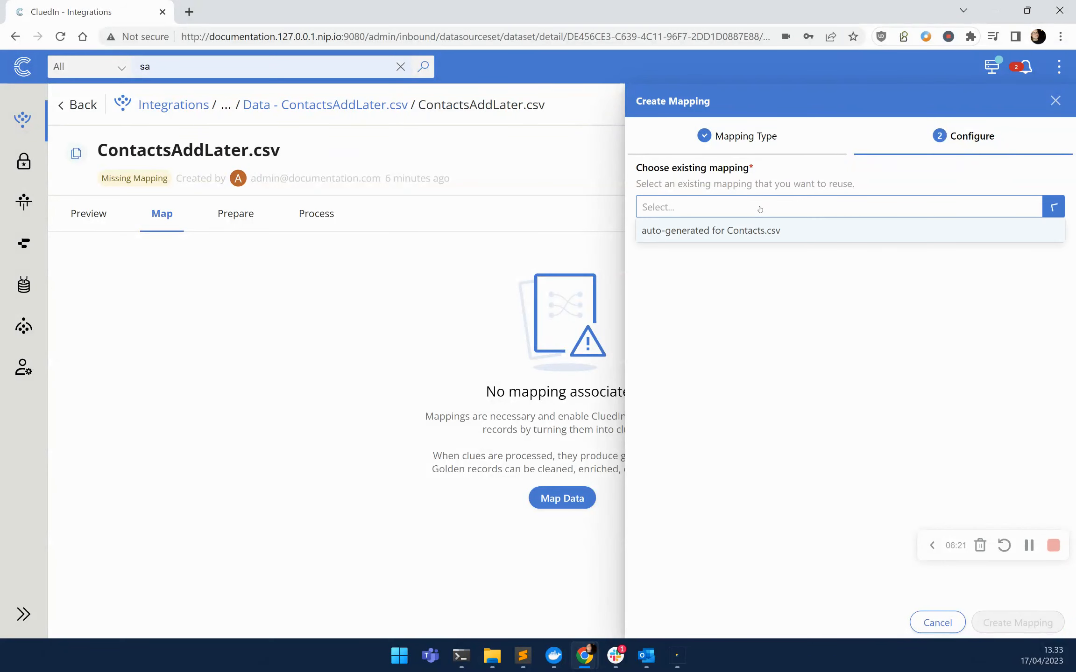
pyautogui.click(754, 232)
pyautogui.click(755, 273)
pyautogui.click(724, 327)
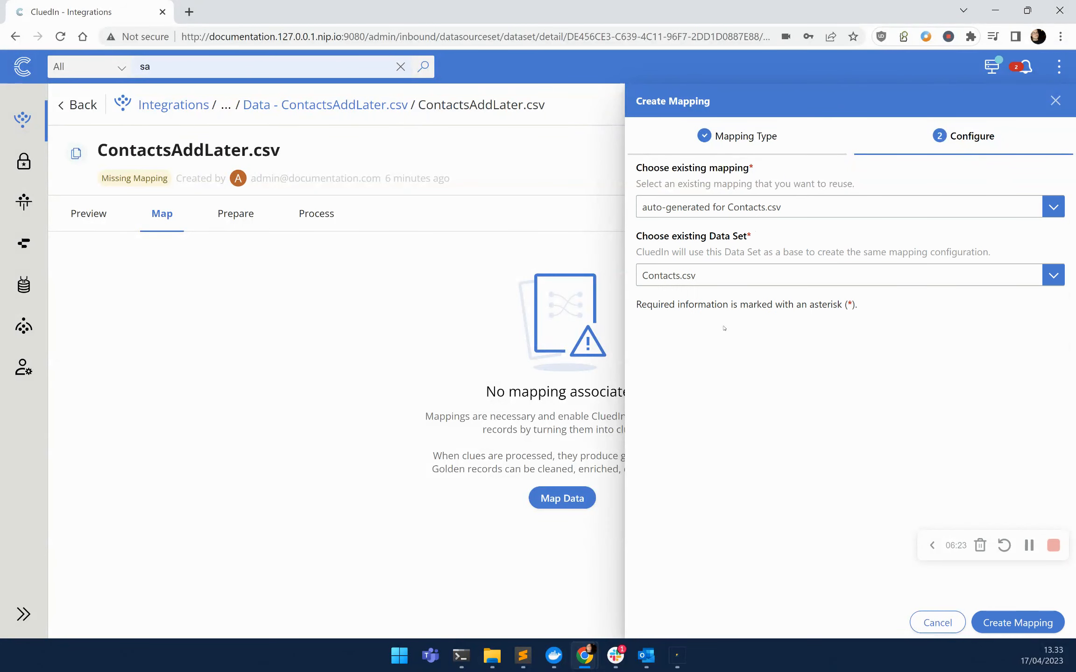
pyautogui.click(1019, 623)
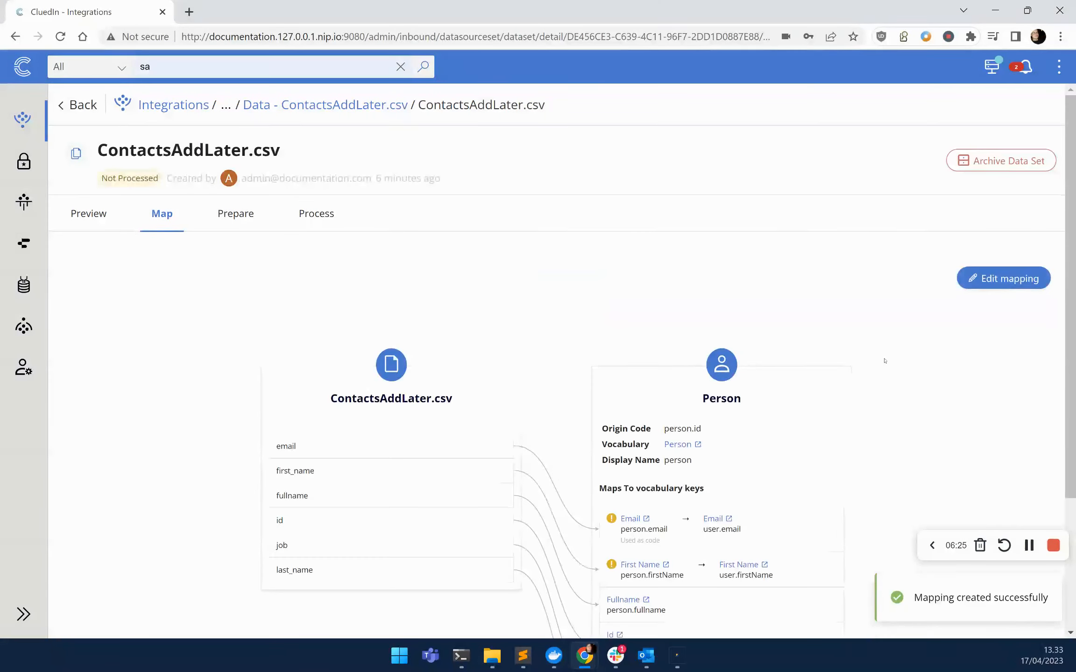
# Open the ContactsAddLater.csv mapping for editing and review its column mappings, general entity details, Entity Origin and Entity Codes.
pyautogui.click(1004, 278)
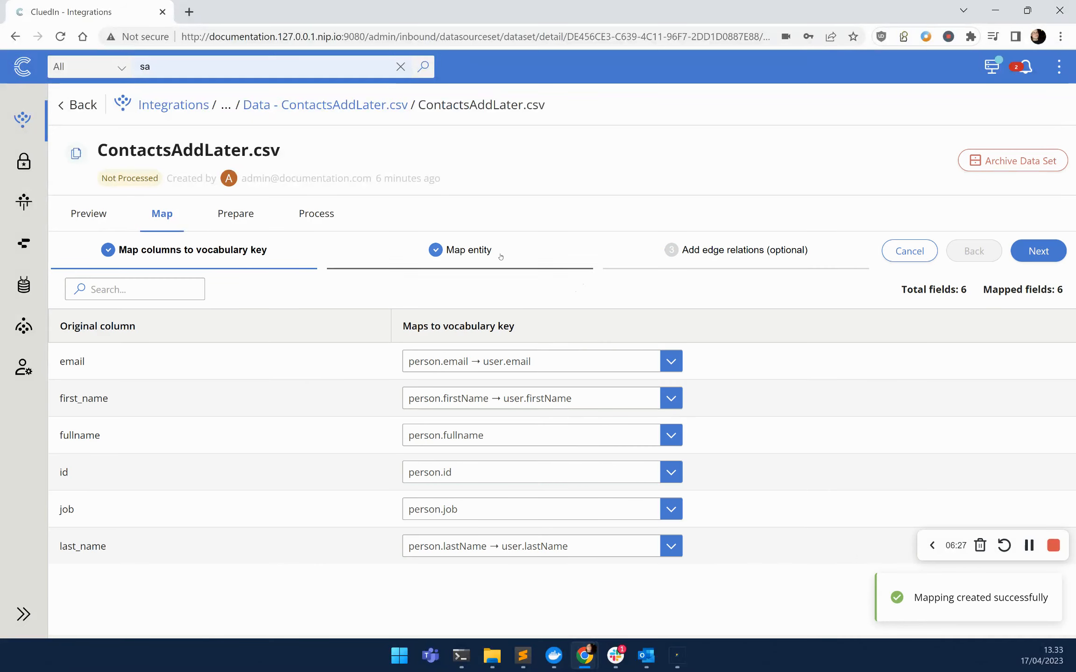
pyautogui.click(505, 262)
pyautogui.scroll(-1, 377, 434)
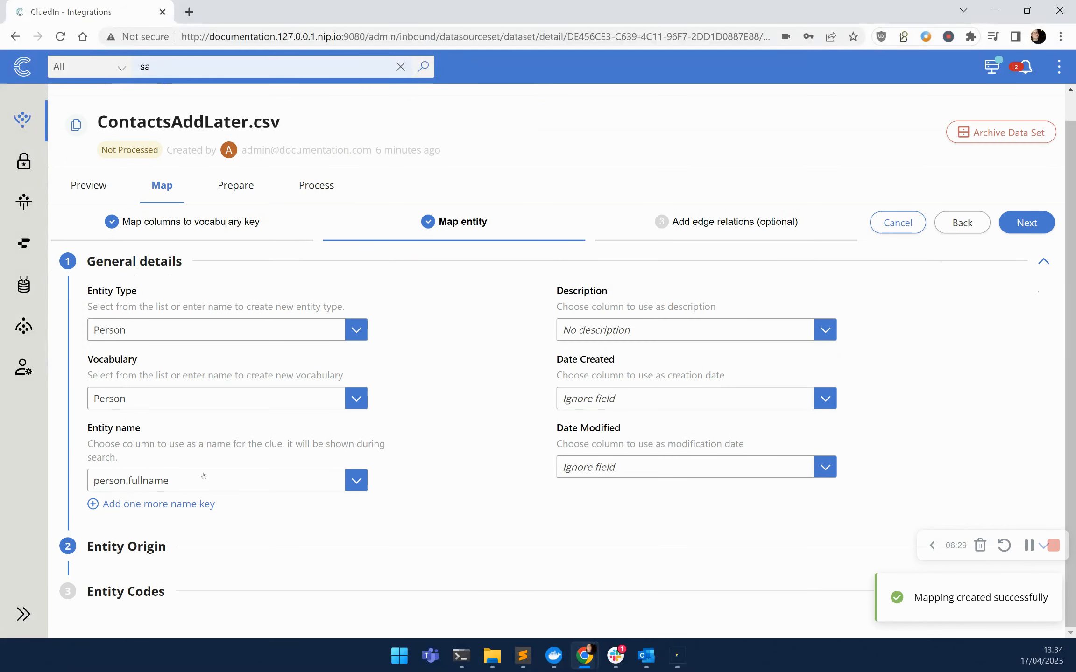
pyautogui.click(149, 545)
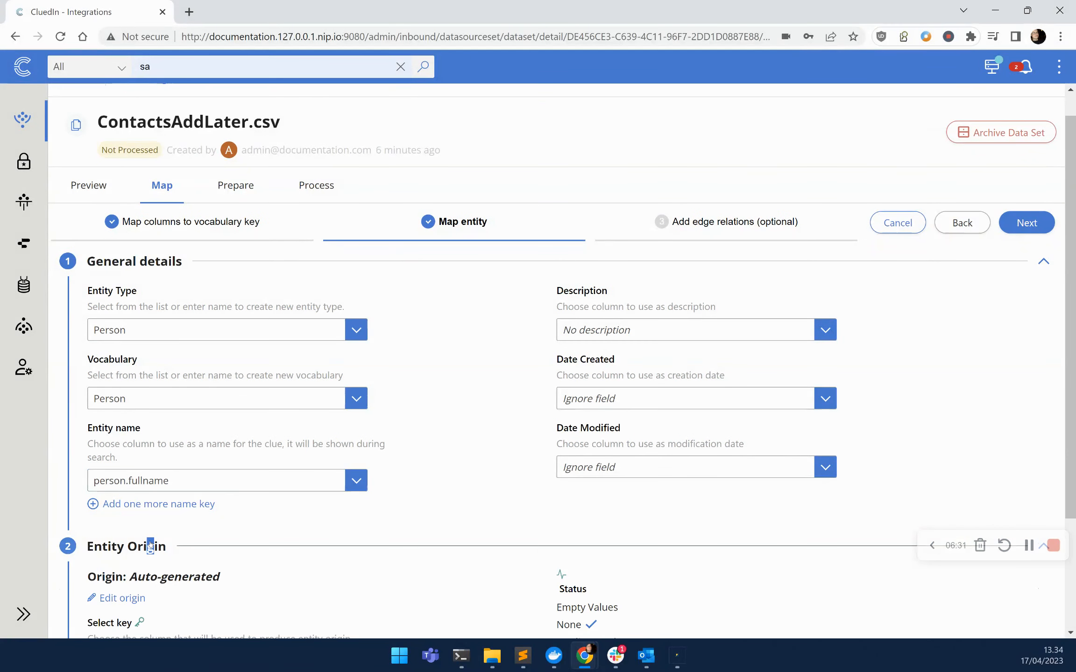
pyautogui.scroll(-5, 149, 467)
pyautogui.click(159, 592)
pyautogui.scroll(-5, 199, 549)
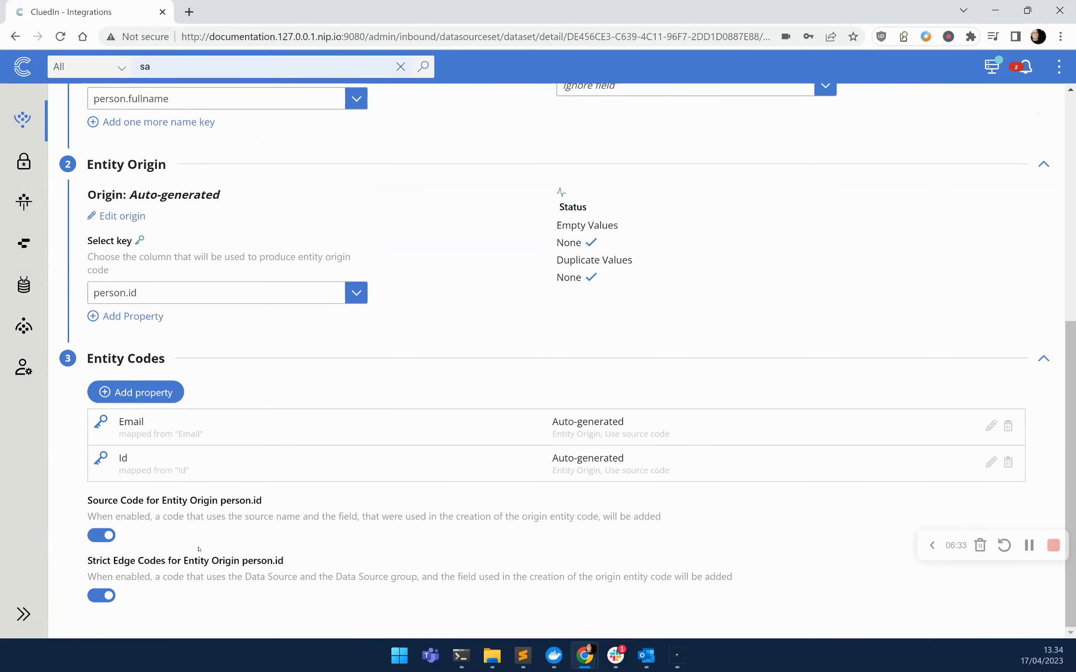
pyautogui.scroll(9, 449, 438)
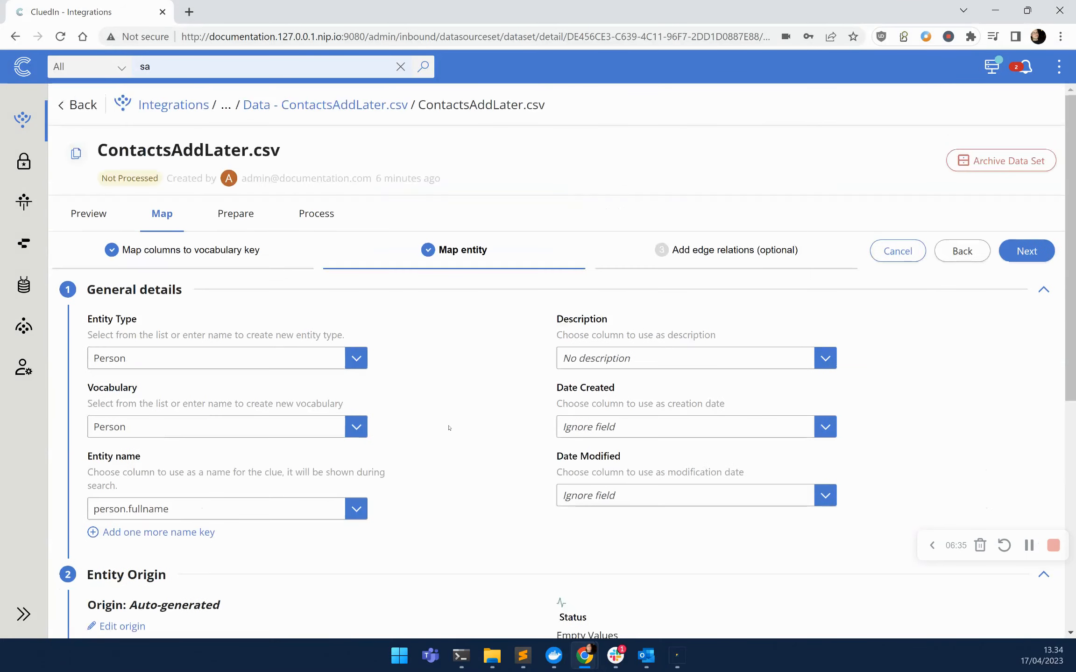
# Finish the mapping without adding edge relations, and process the ContactsAddLater.csv data set.
pyautogui.click(1030, 259)
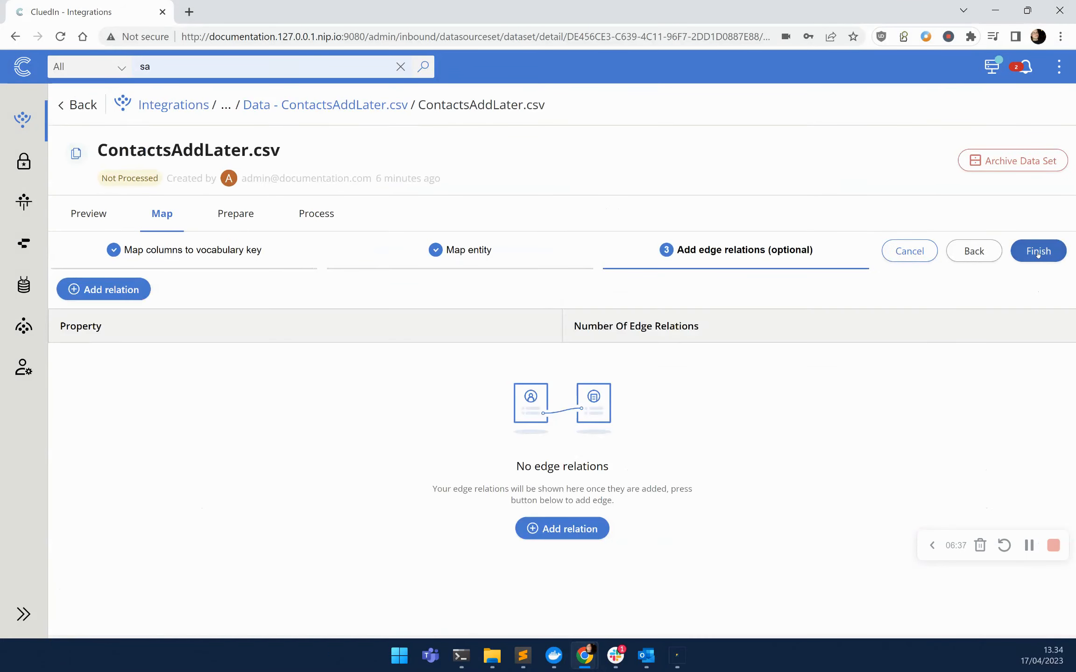
pyautogui.click(1037, 252)
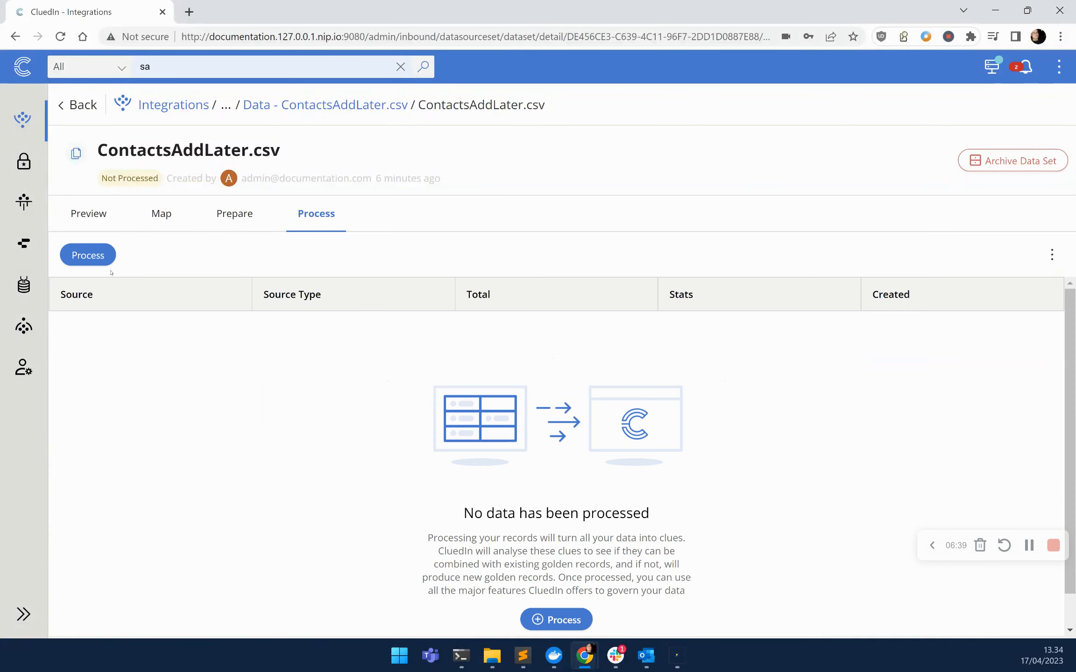
pyautogui.click(109, 261)
pyautogui.click(1042, 618)
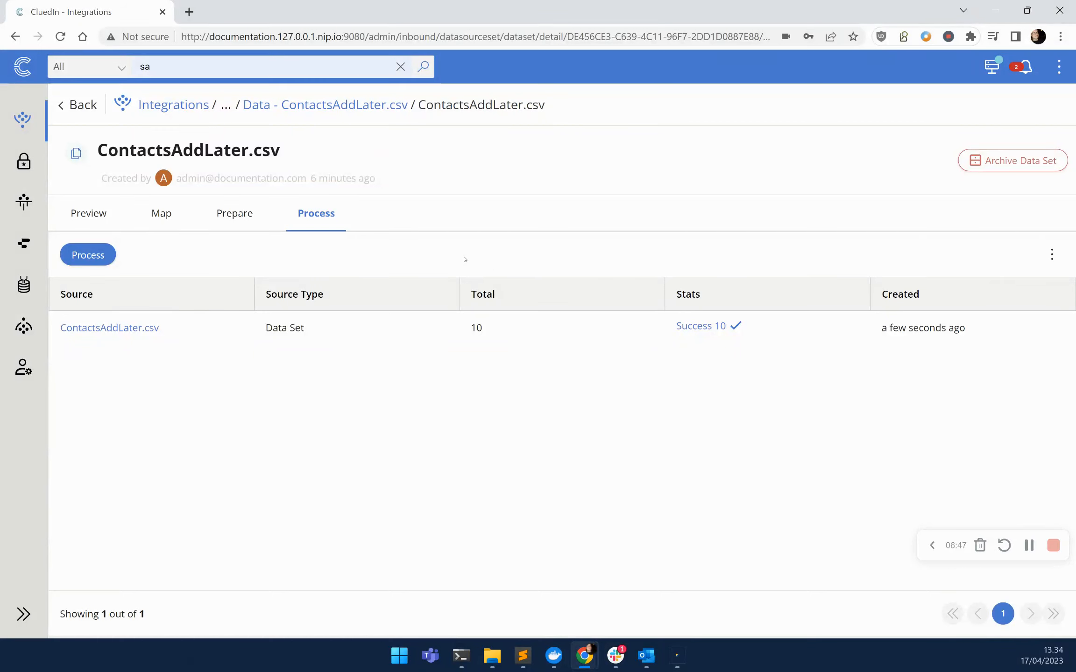
# Clear the old search text and open the Rule Builder list to check the person.job rules.
pyautogui.click(399, 67)
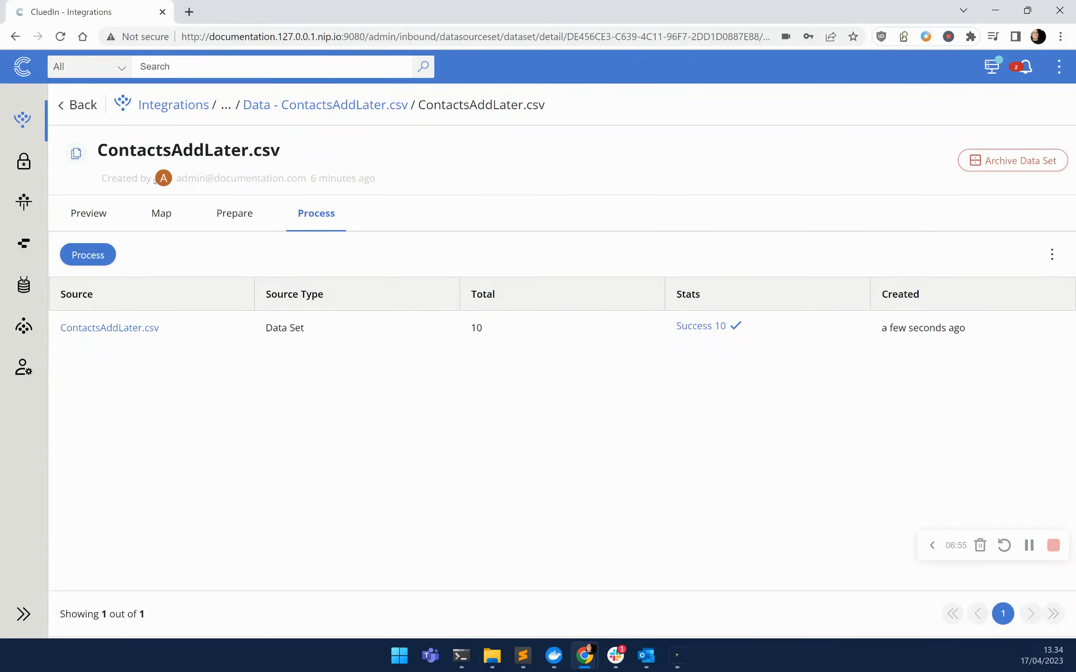
pyautogui.click(20, 289)
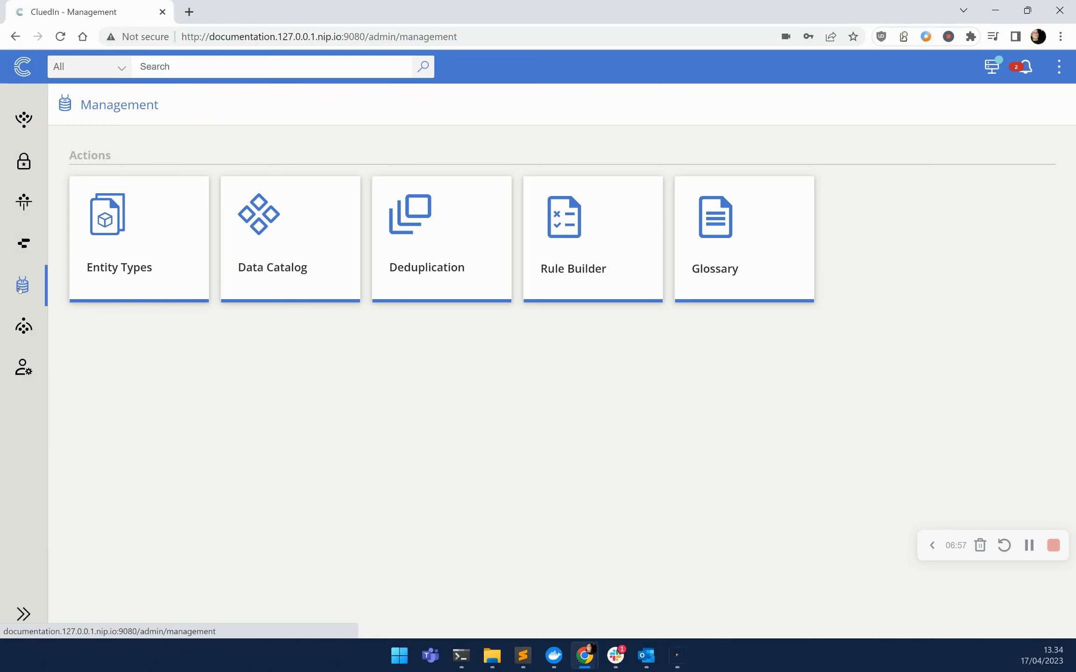
pyautogui.click(620, 262)
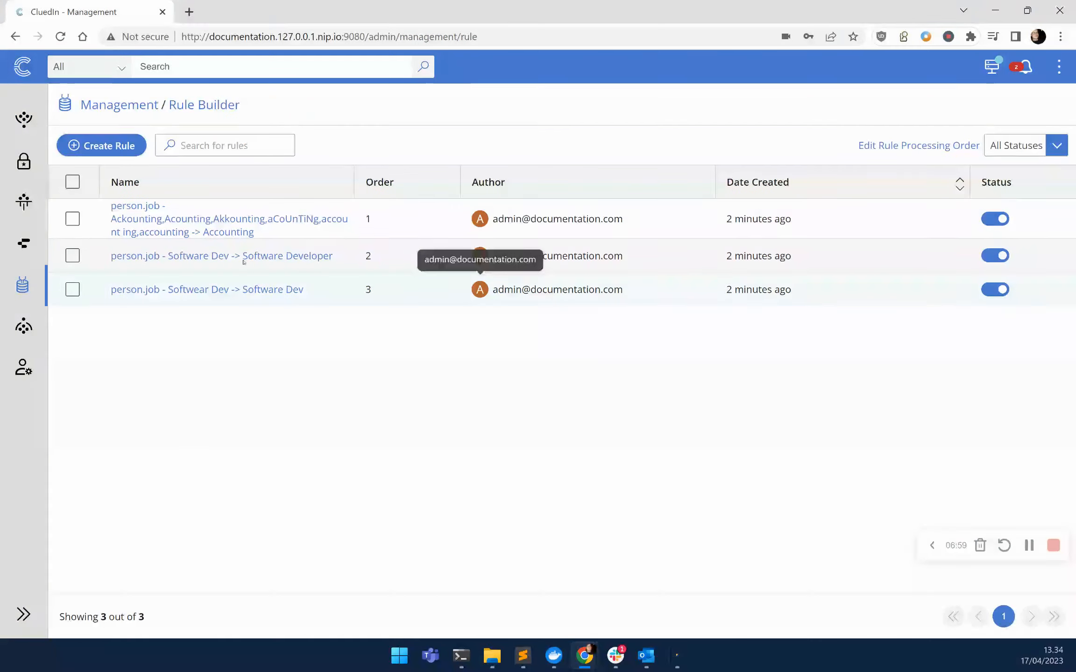
# Search all entities with an empty query and examine the job values of the listed Person records.
pyautogui.click(425, 68)
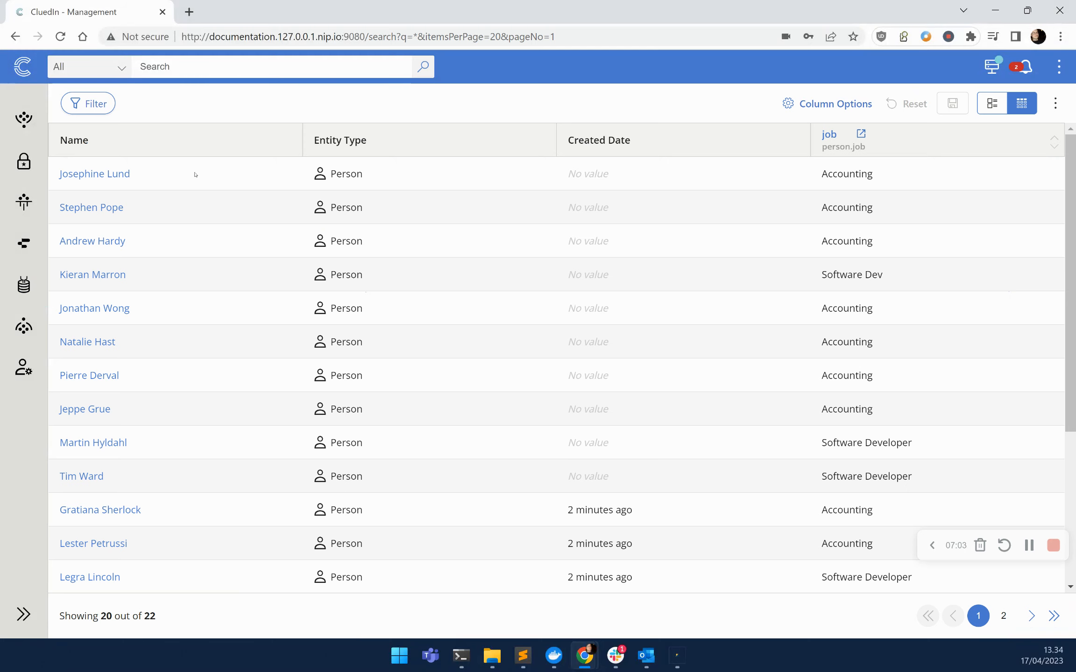
pyautogui.click(103, 444)
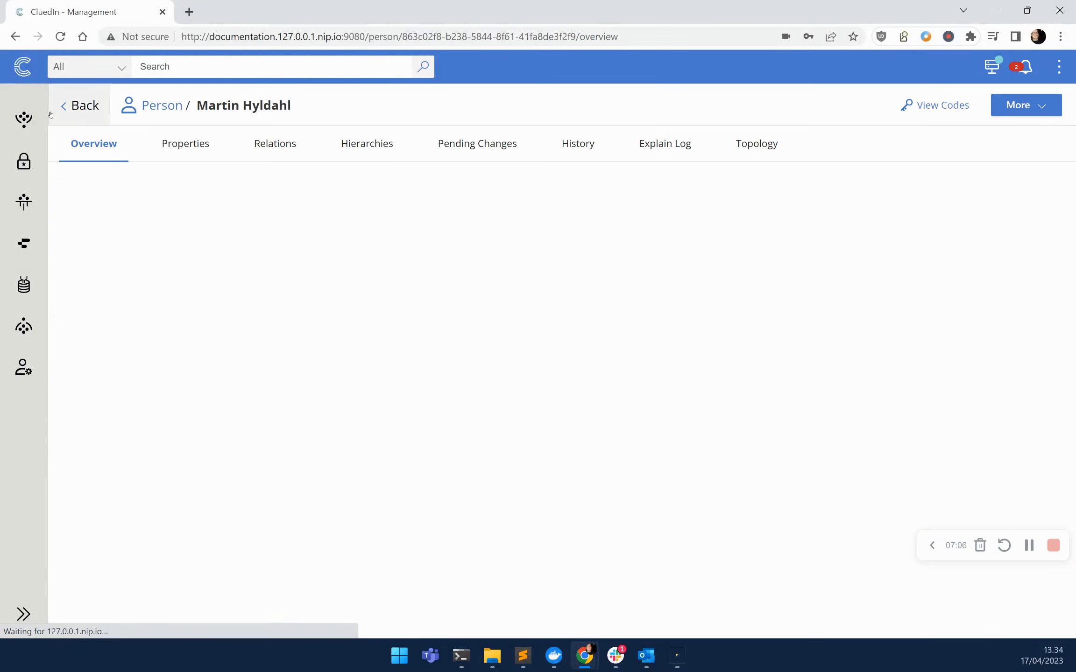
pyautogui.click(51, 112)
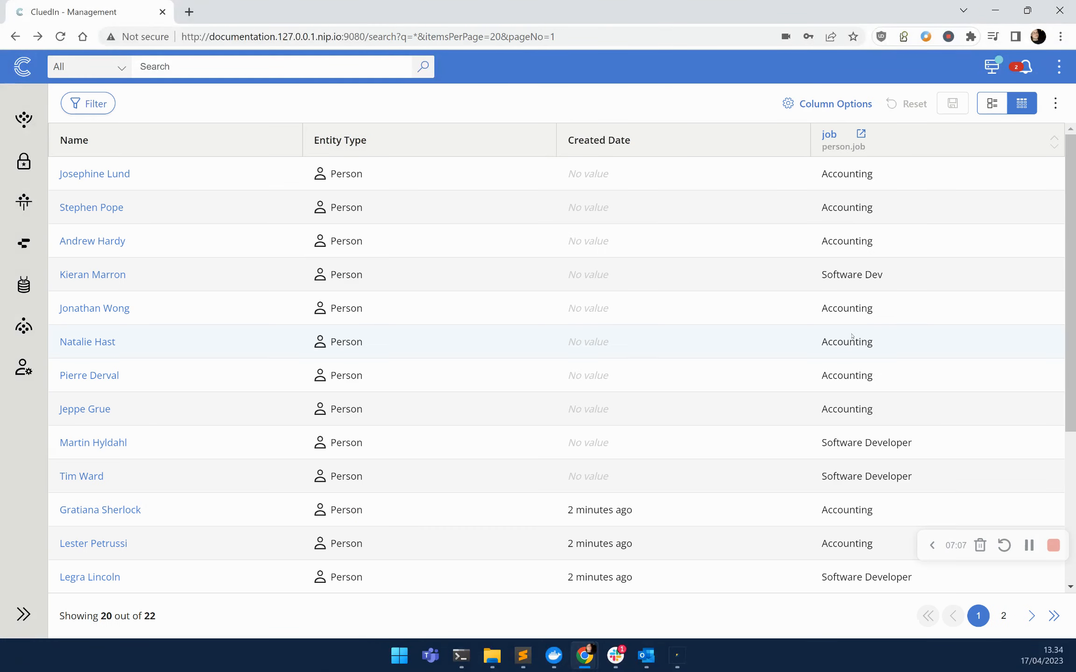
pyautogui.scroll(-5, 901, 436)
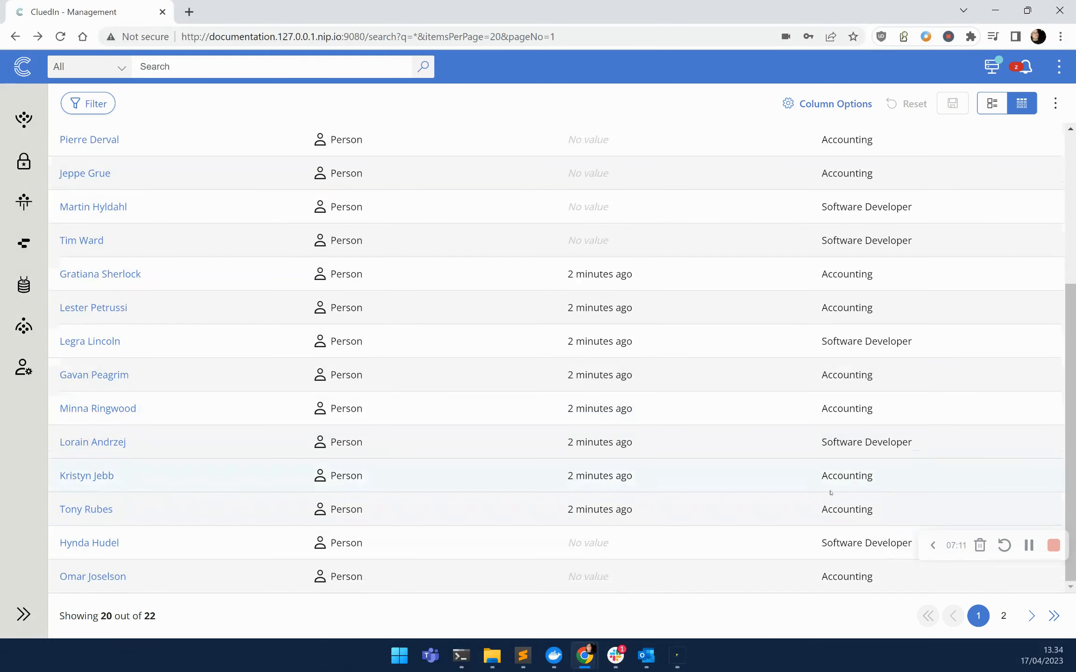
pyautogui.scroll(5, 850, 472)
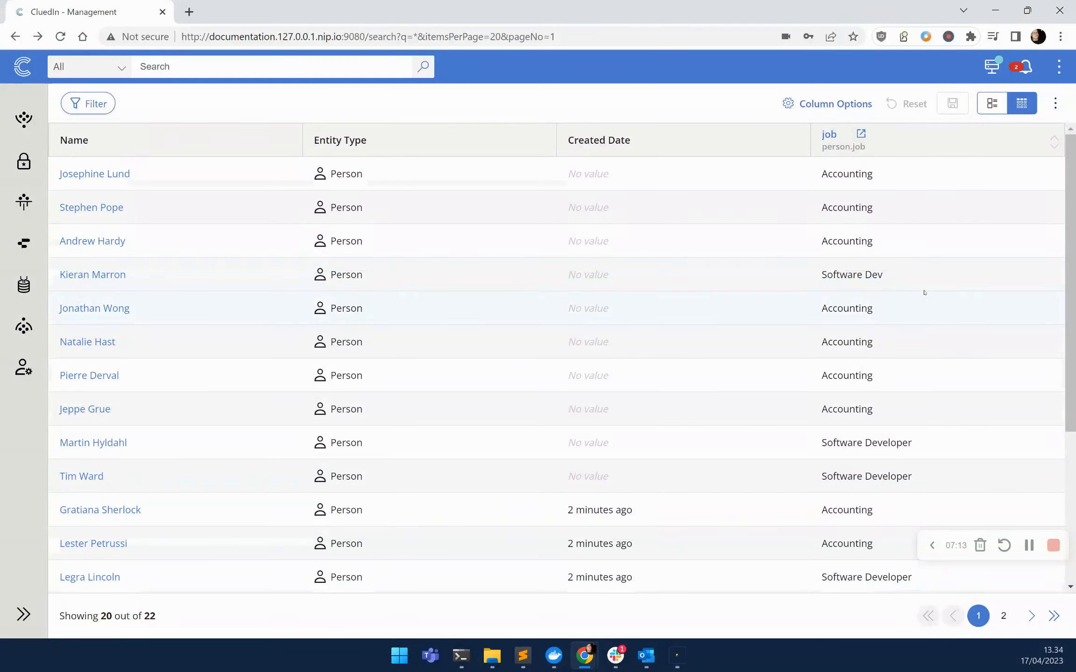
pyautogui.moveTo(887, 274); pyautogui.dragTo(822, 276)
pyautogui.click(974, 318)
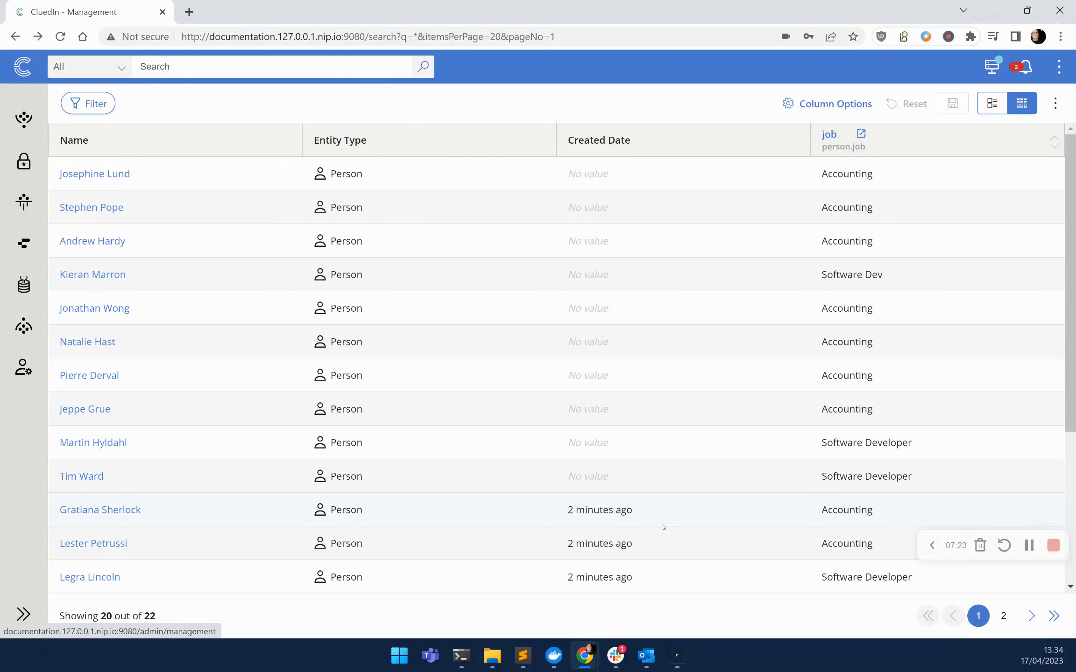
# Switch to SQL Server Management Studio and rerun the dbo.Person query to check the streamed records.
pyautogui.click(678, 656)
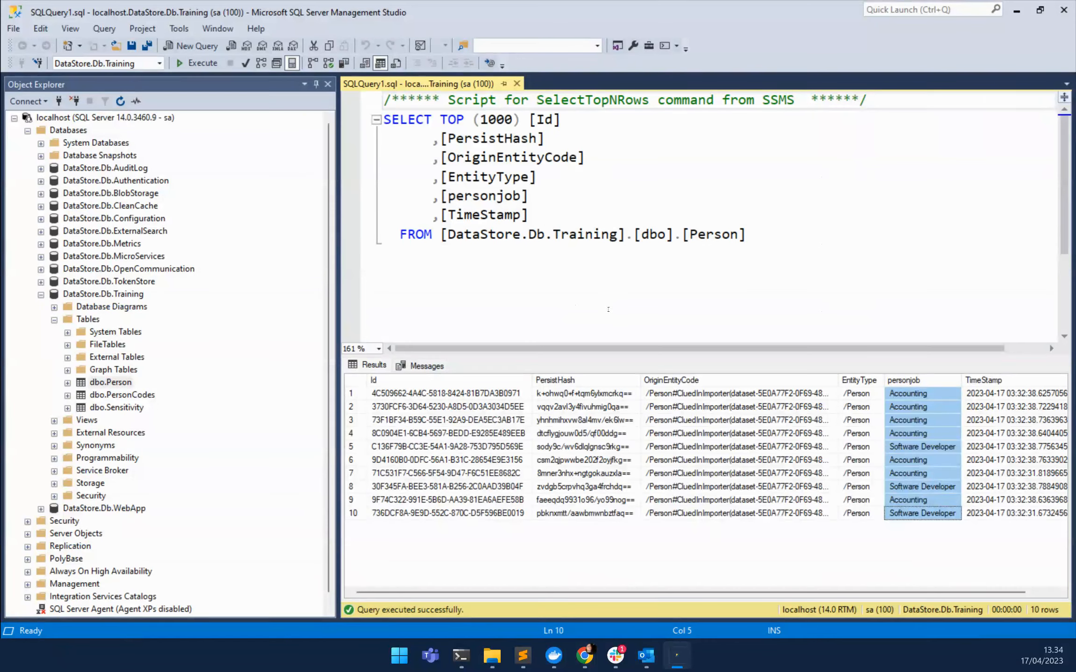
pyautogui.click(608, 234)
pyautogui.press('F5')
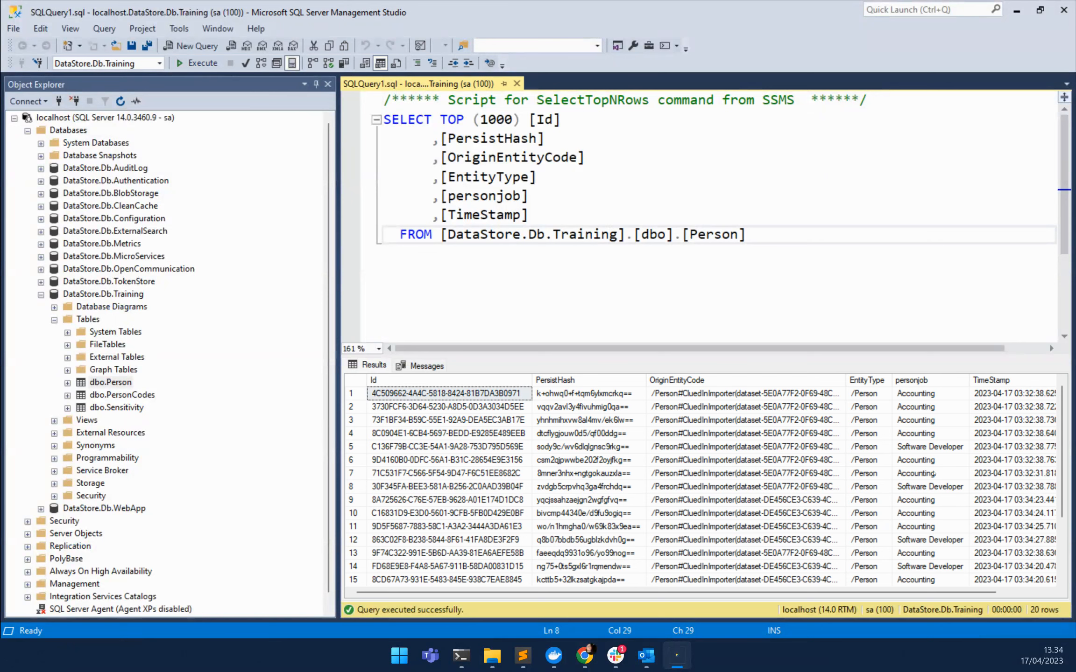